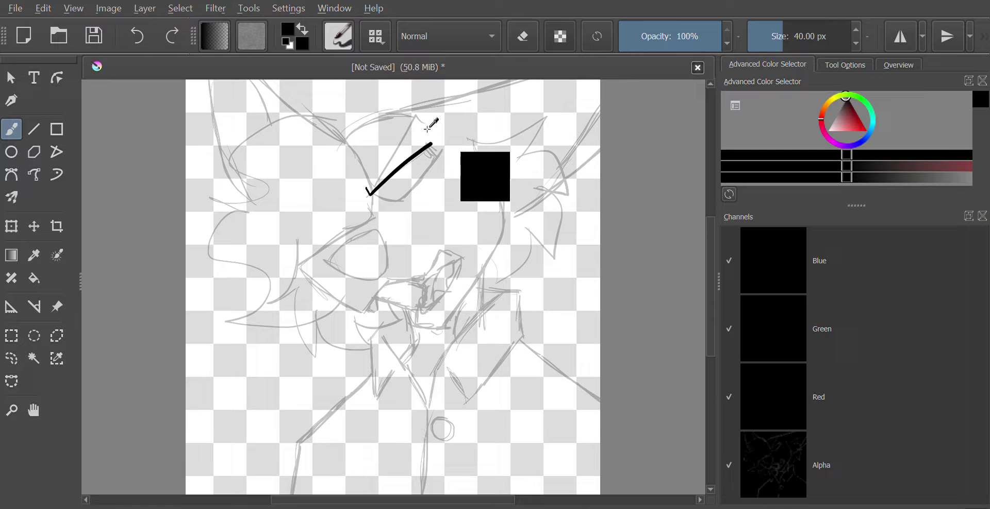
# Discard the trial arcs over the head and ink the snout and lower jaw outline in black
pyautogui.hotkey('ctrl', 'z')
pyautogui.moveTo(370, 218)
pyautogui.mouseDown()
pyautogui.moveTo(371, 156)
pyautogui.moveTo(326, 114)
pyautogui.moveTo(264, 131)
pyautogui.moveTo(240, 193)
pyautogui.moveTo(211, 194)
pyautogui.mouseUp()
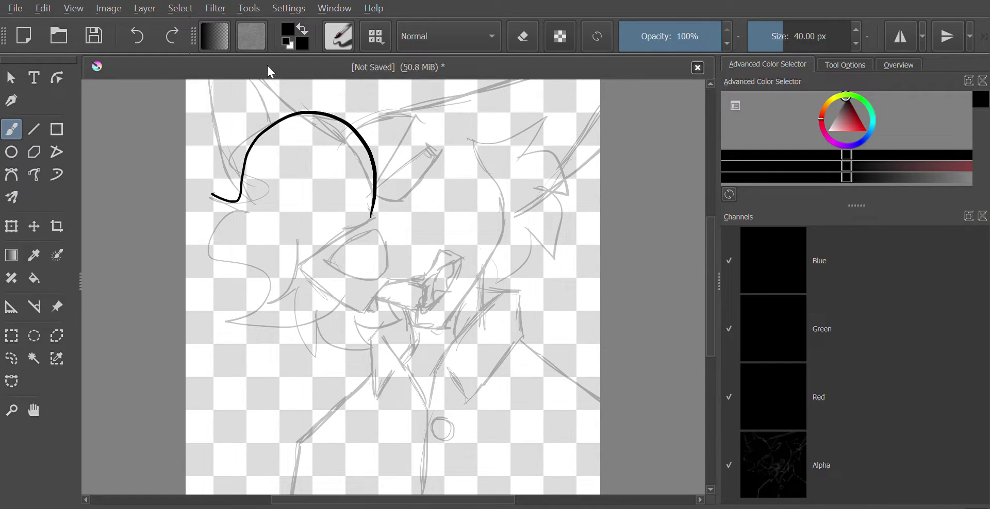
pyautogui.hotkey('ctrl', 'z')
pyautogui.moveTo(348, 131)
pyautogui.mouseDown()
pyautogui.moveTo(321, 116)
pyautogui.moveTo(242, 141)
pyautogui.moveTo(237, 183)
pyautogui.moveTo(249, 201)
pyautogui.moveTo(227, 199)
pyautogui.moveTo(236, 212)
pyautogui.moveTo(215, 258)
pyautogui.moveTo(270, 279)
pyautogui.moveTo(262, 314)
pyautogui.mouseUp()
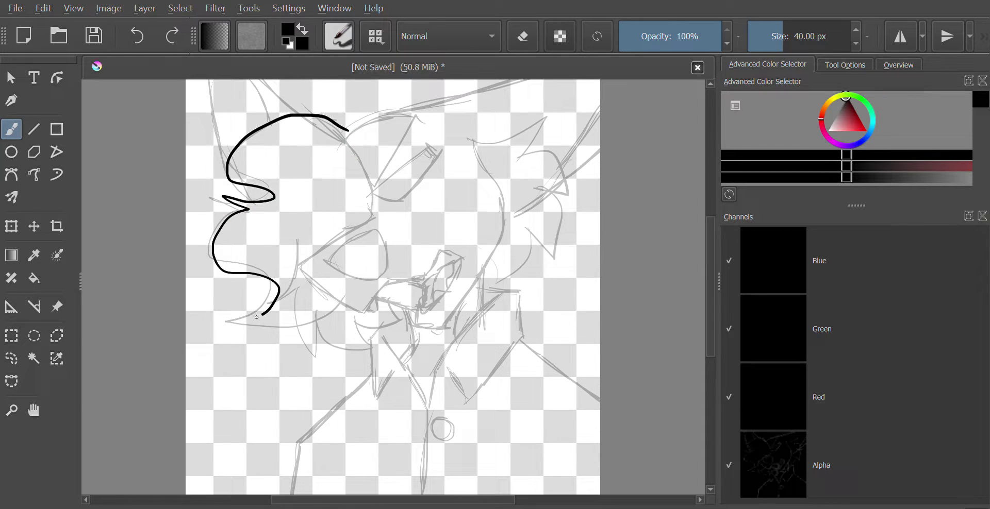
pyautogui.hotkey('ctrl', 'z')
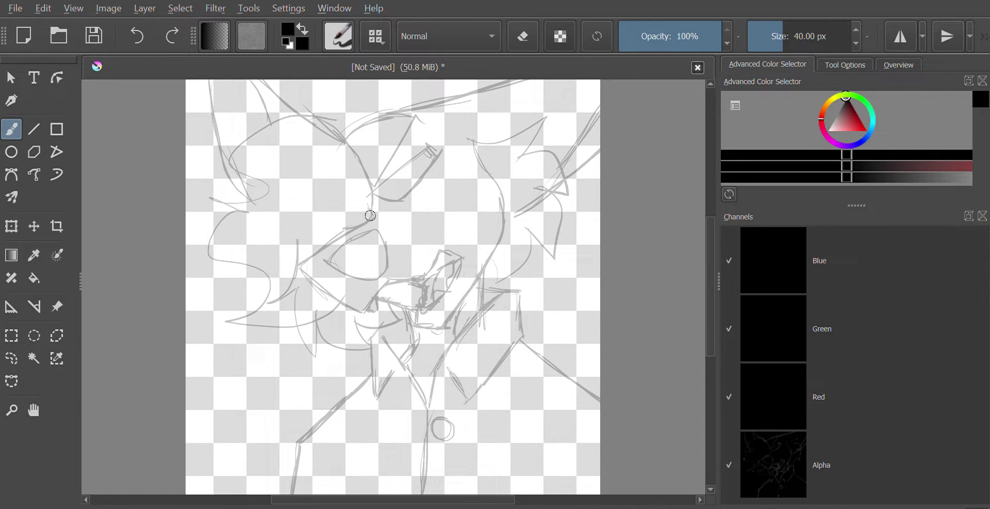
pyautogui.moveTo(370, 216)
pyautogui.mouseDown()
pyautogui.moveTo(314, 244)
pyautogui.moveTo(308, 279)
pyautogui.moveTo(365, 305)
pyautogui.moveTo(386, 285)
pyautogui.moveTo(424, 275)
pyautogui.moveTo(440, 253)
pyautogui.moveTo(445, 290)
pyautogui.mouseUp()
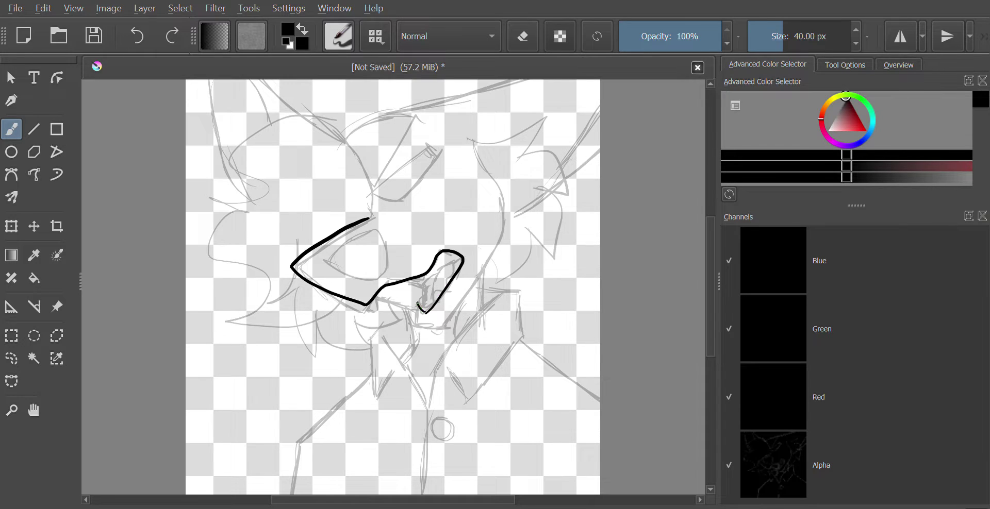
# Add a thick hook at the jaw corner and draw fangs inside the upper jaw
pyautogui.moveTo(417, 303); pyautogui.dragTo(422, 304)
pyautogui.moveTo(422, 302); pyautogui.dragTo(423, 303)
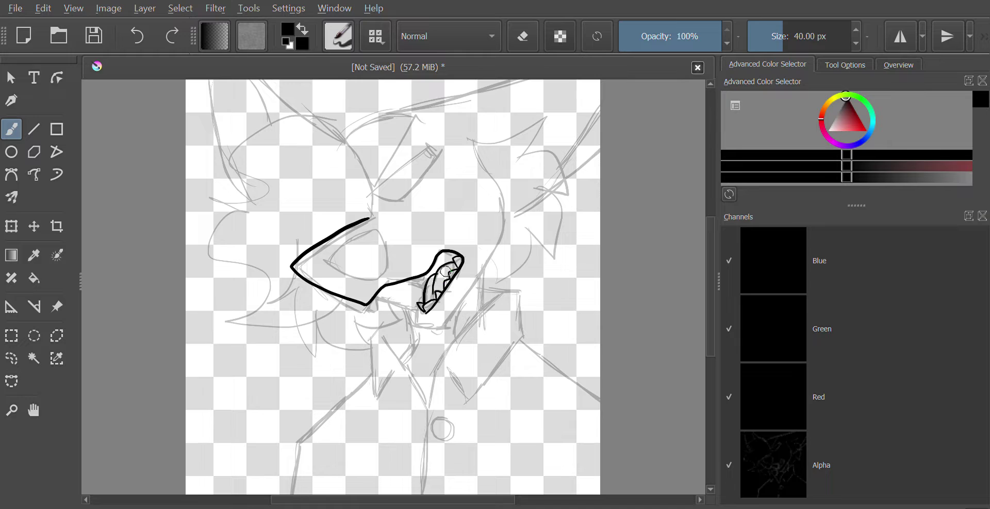
pyautogui.hotkey('ctrl', 'z')
pyautogui.moveTo(453, 264); pyautogui.dragTo(458, 257)
# Try an eye outline, undo it, and stroke a long curve up the right side of the face
pyautogui.moveTo(334, 249)
pyautogui.mouseDown()
pyautogui.moveTo(384, 246)
pyautogui.moveTo(372, 276)
pyautogui.moveTo(329, 254)
pyautogui.moveTo(347, 238)
pyautogui.moveTo(379, 239)
pyautogui.moveTo(375, 278)
pyautogui.moveTo(337, 270)
pyautogui.mouseUp()
pyautogui.hotkey('ctrl', 'z')
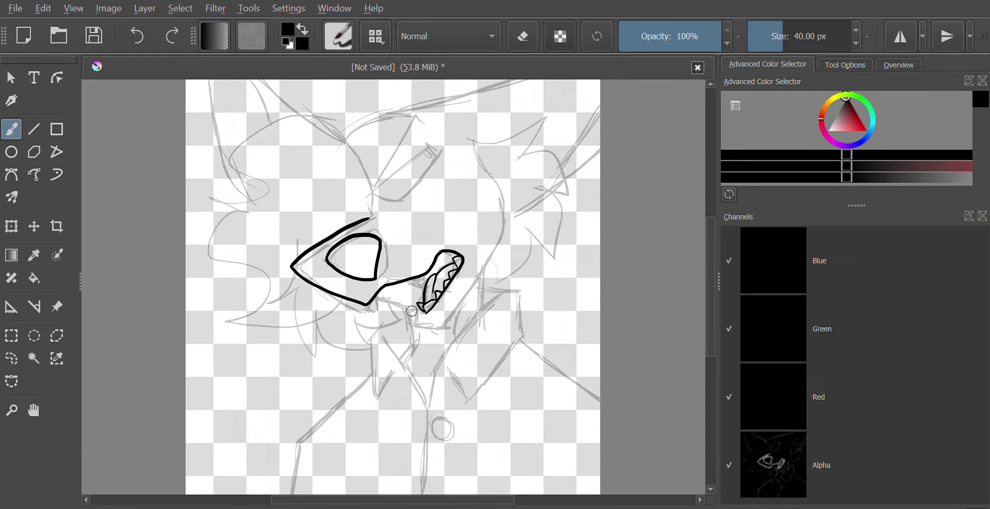
pyautogui.moveTo(411, 311)
pyautogui.mouseDown()
pyautogui.moveTo(476, 285)
pyautogui.moveTo(498, 252)
pyautogui.moveTo(504, 204)
pyautogui.moveTo(470, 162)
pyautogui.moveTo(466, 139)
pyautogui.mouseUp()
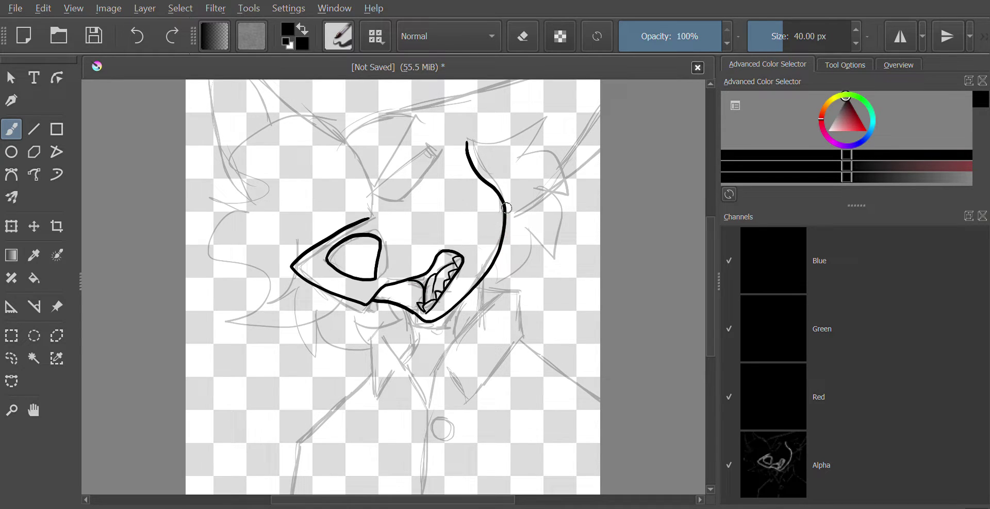
# Redraw the eye outline after reverting the recent face strokes
pyautogui.hotkey('ctrl', 'z')
pyautogui.hotkey('ctrl', 'z')
pyautogui.hotkey('ctrl', 'z')
pyautogui.hotkey('ctrl', 'z')
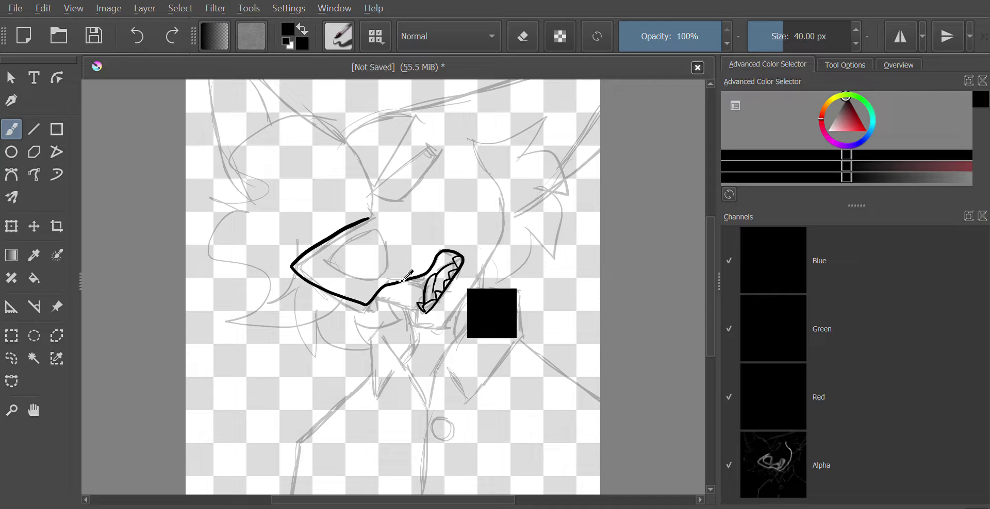
pyautogui.hotkey('ctrl', 'shift', 'z')
pyautogui.hotkey('ctrl', 'shift', 'z')
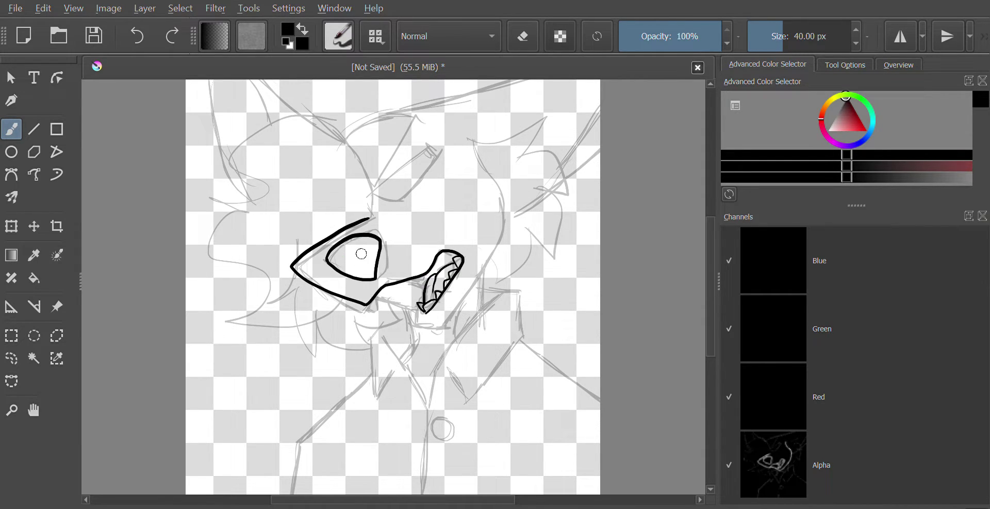
pyautogui.hotkey('ctrl', 'z')
pyautogui.moveTo(328, 257)
pyautogui.mouseDown()
pyautogui.moveTo(370, 231)
pyautogui.moveTo(382, 254)
pyautogui.moveTo(371, 281)
pyautogui.moveTo(339, 273)
pyautogui.mouseUp()
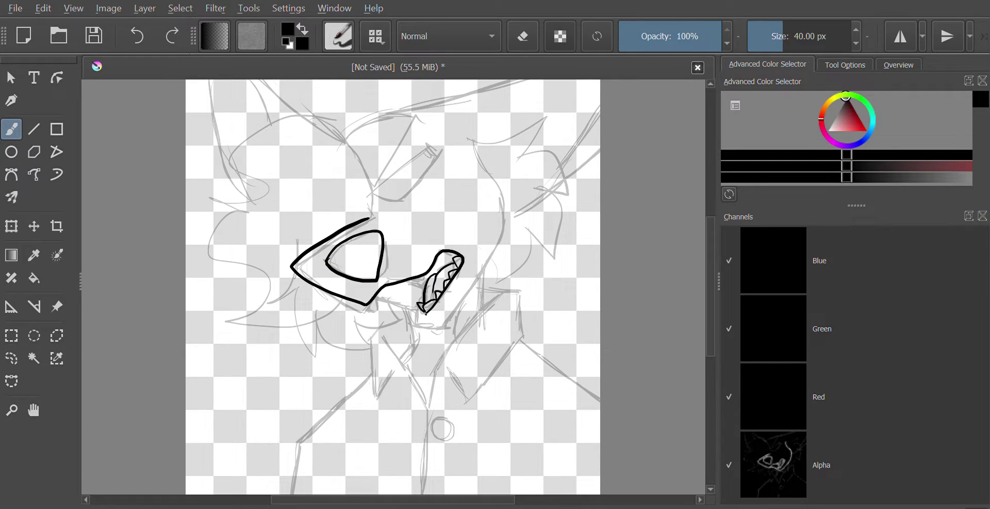
# Redraw the right face curve as spiky cheek fur and extend the left head outline upward
pyautogui.moveTo(446, 319)
pyautogui.mouseDown()
pyautogui.moveTo(499, 246)
pyautogui.moveTo(472, 151)
pyautogui.moveTo(481, 164)
pyautogui.moveTo(477, 136)
pyautogui.moveTo(508, 205)
pyautogui.moveTo(509, 235)
pyautogui.moveTo(434, 315)
pyautogui.mouseUp()
pyautogui.hotkey('ctrl', 'z')
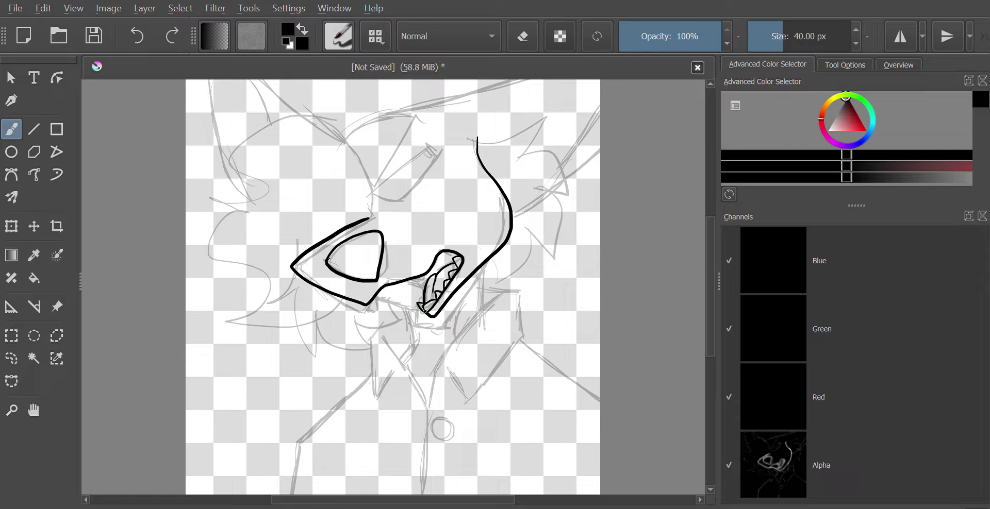
pyautogui.hotkey('ctrl', 'z')
pyautogui.moveTo(475, 139)
pyautogui.mouseDown()
pyautogui.moveTo(511, 209)
pyautogui.moveTo(500, 248)
pyautogui.moveTo(438, 314)
pyautogui.mouseUp()
pyautogui.hotkey('ctrl', 'z')
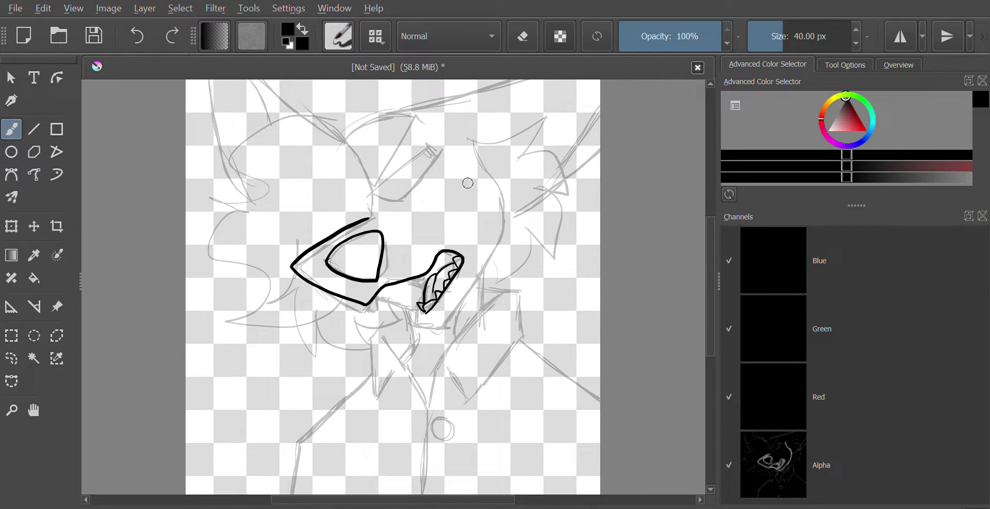
pyautogui.moveTo(476, 142)
pyautogui.mouseDown()
pyautogui.moveTo(508, 213)
pyautogui.moveTo(505, 243)
pyautogui.moveTo(448, 311)
pyautogui.mouseUp()
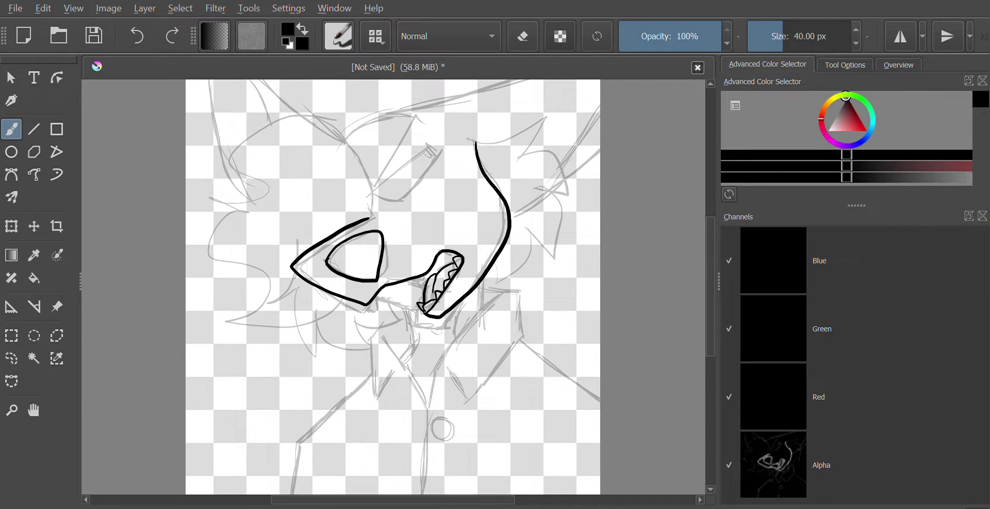
pyautogui.moveTo(476, 143)
pyautogui.mouseDown()
pyautogui.moveTo(549, 122)
pyautogui.moveTo(514, 162)
pyautogui.moveTo(554, 166)
pyautogui.moveTo(562, 201)
pyautogui.moveTo(533, 191)
pyautogui.moveTo(553, 205)
pyautogui.moveTo(547, 258)
pyautogui.moveTo(527, 233)
pyautogui.moveTo(520, 271)
pyautogui.moveTo(493, 286)
pyautogui.mouseUp()
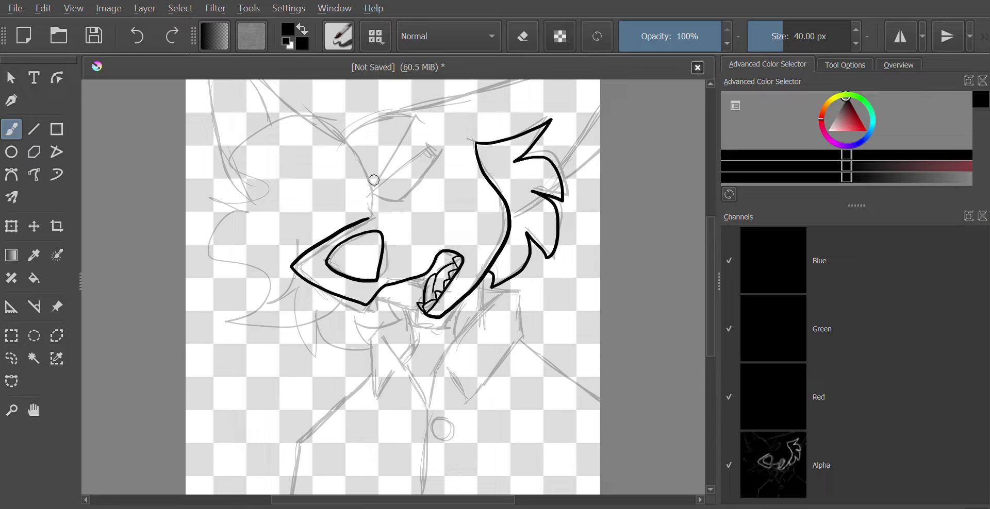
pyautogui.moveTo(368, 218)
pyautogui.mouseDown()
pyautogui.moveTo(374, 187)
pyautogui.moveTo(350, 140)
pyautogui.moveTo(311, 111)
pyautogui.moveTo(254, 127)
pyautogui.moveTo(230, 180)
pyautogui.moveTo(241, 215)
pyautogui.moveTo(226, 231)
pyautogui.moveTo(223, 298)
pyautogui.moveTo(265, 330)
pyautogui.moveTo(330, 304)
pyautogui.mouseUp()
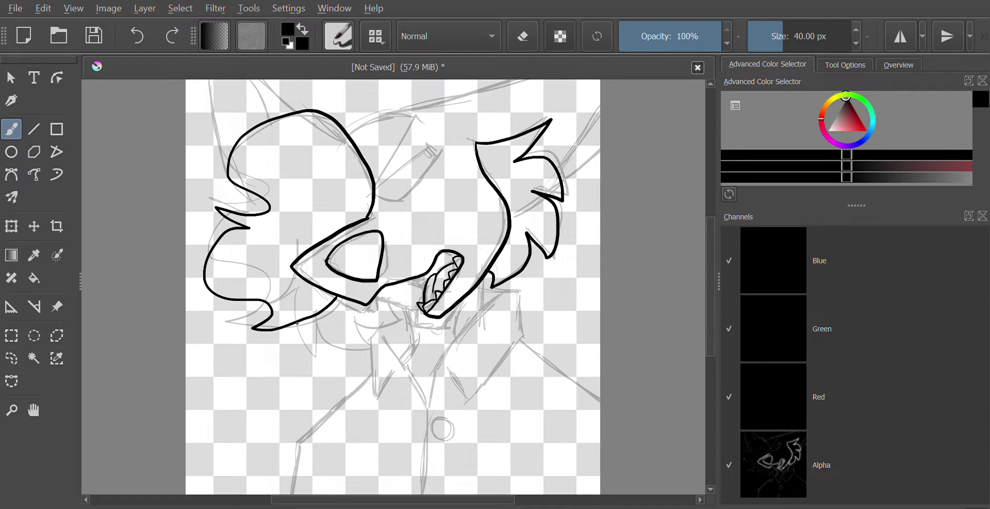
# Ink spiky fur under the jaw, the neck line and the shirt front down to the canvas bottom
pyautogui.moveTo(297, 323)
pyautogui.mouseDown()
pyautogui.moveTo(319, 356)
pyautogui.moveTo(319, 317)
pyautogui.moveTo(351, 344)
pyautogui.moveTo(369, 344)
pyautogui.moveTo(352, 318)
pyautogui.moveTo(396, 323)
pyautogui.mouseUp()
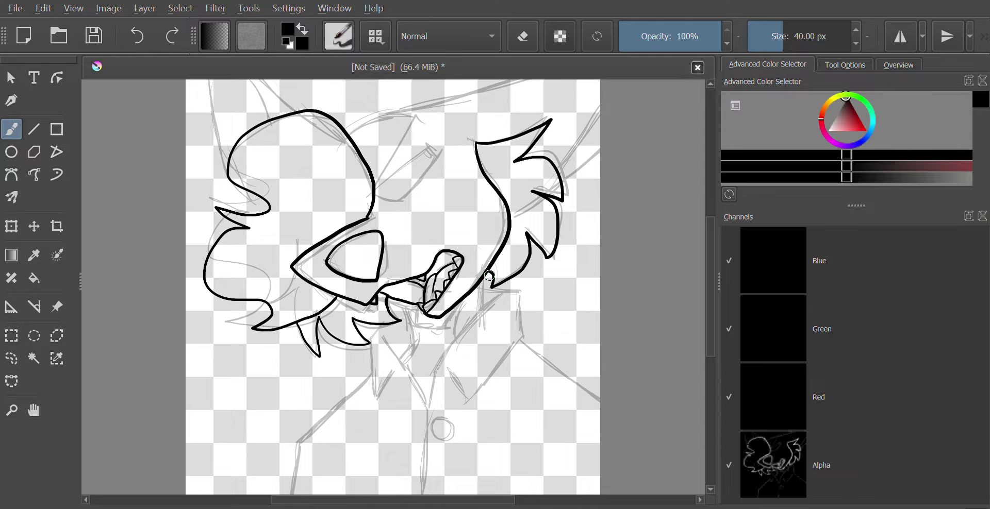
pyautogui.moveTo(478, 291); pyautogui.dragTo(480, 306)
pyautogui.moveTo(427, 402)
pyautogui.mouseDown()
pyautogui.moveTo(450, 353)
pyautogui.moveTo(505, 291)
pyautogui.moveTo(518, 293)
pyautogui.moveTo(514, 344)
pyautogui.moveTo(466, 404)
pyautogui.moveTo(447, 378)
pyautogui.mouseUp()
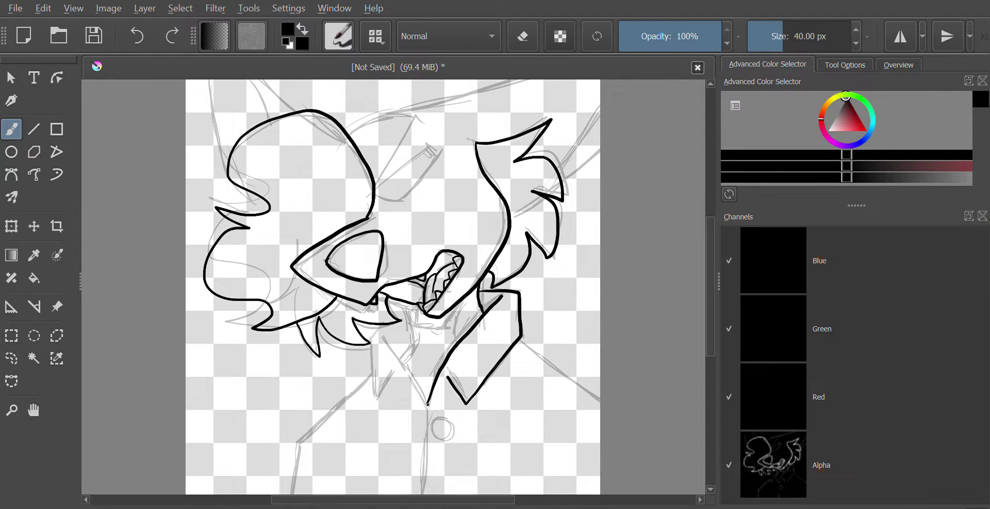
pyautogui.moveTo(427, 405); pyautogui.dragTo(420, 494)
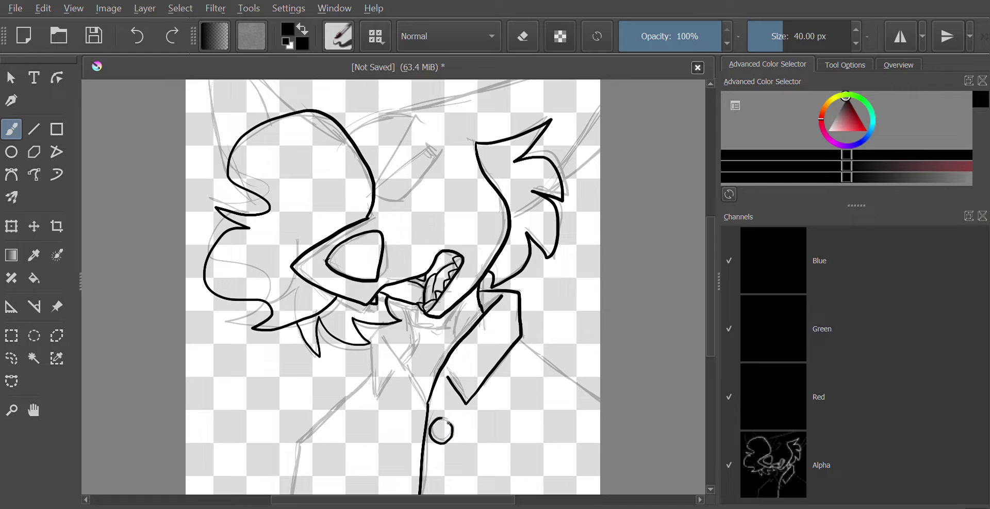
pyautogui.hotkey('ctrl', 'z')
pyautogui.hotkey('ctrl', 'z')
pyautogui.hotkey('ctrl', 'z')
pyautogui.hotkey('ctrl', 'z')
# Ink the left collar as a V point and the left shirt edge down to the canvas bottom
pyautogui.moveTo(420, 392)
pyautogui.mouseDown()
pyautogui.moveTo(391, 345)
pyautogui.moveTo(379, 396)
pyautogui.moveTo(374, 361)
pyautogui.mouseUp()
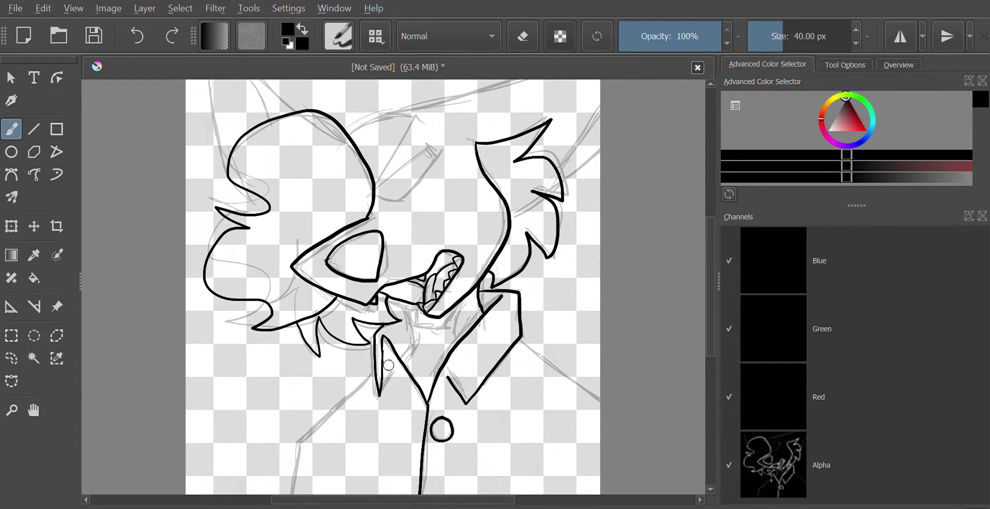
pyautogui.moveTo(382, 382); pyautogui.dragTo(381, 390)
pyautogui.hotkey('ctrl', 'z')
pyautogui.moveTo(378, 378); pyautogui.dragTo(395, 362)
pyautogui.hotkey('ctrl', 'z')
pyautogui.moveTo(369, 378); pyautogui.dragTo(294, 443)
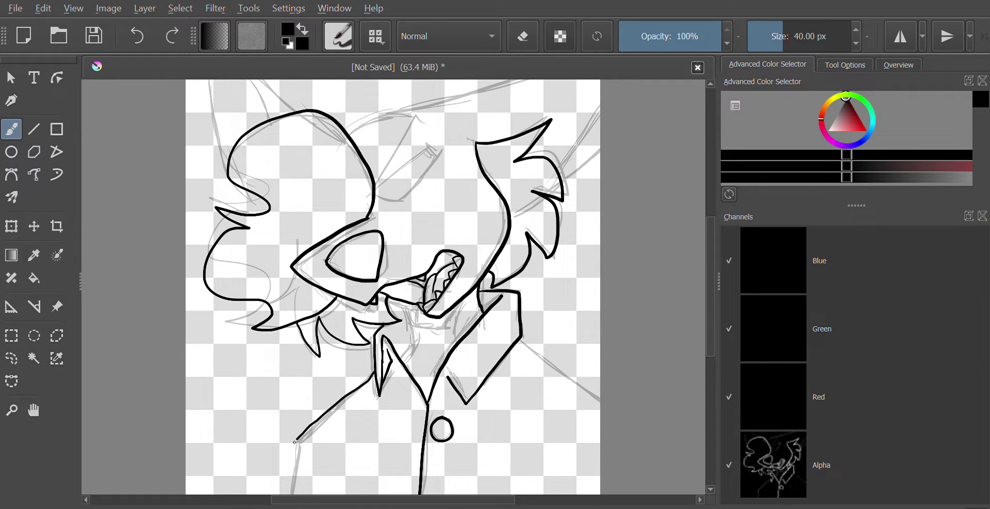
pyautogui.hotkey('ctrl', 'z')
pyautogui.moveTo(371, 377)
pyautogui.mouseDown()
pyautogui.moveTo(302, 449)
pyautogui.moveTo(292, 492)
pyautogui.mouseUp()
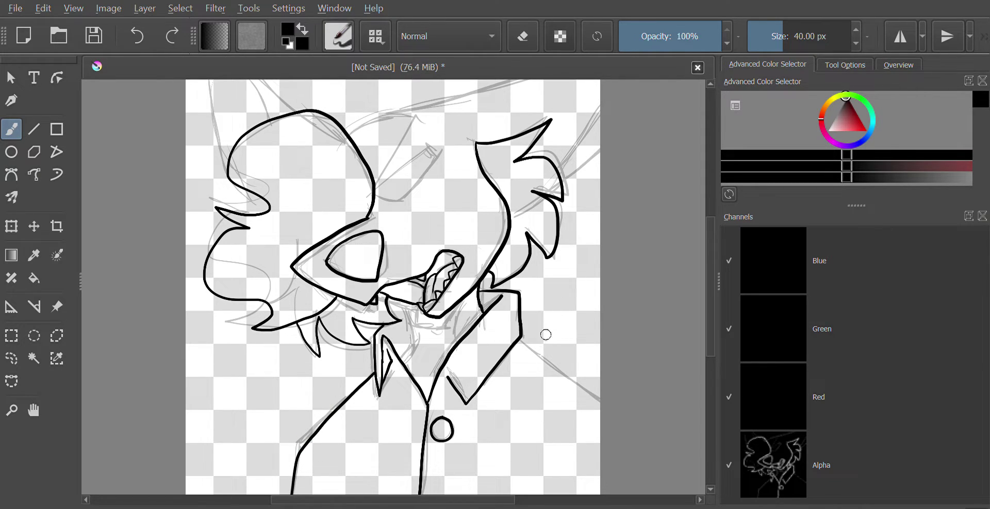
# Extend the right shirt edge to the canvas edge and ink a line up from the head and the brow
pyautogui.moveTo(520, 341); pyautogui.dragTo(601, 406)
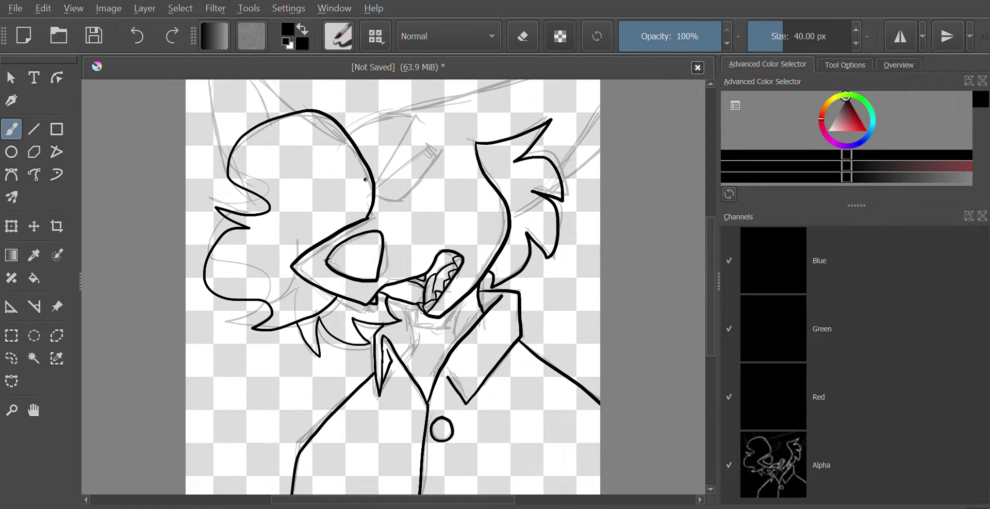
pyautogui.moveTo(370, 184)
pyautogui.mouseDown()
pyautogui.moveTo(411, 112)
pyautogui.moveTo(430, 121)
pyautogui.mouseUp()
pyautogui.hotkey('ctrl', 'z')
pyautogui.moveTo(373, 184)
pyautogui.mouseDown()
pyautogui.moveTo(407, 127)
pyautogui.moveTo(424, 120)
pyautogui.mouseUp()
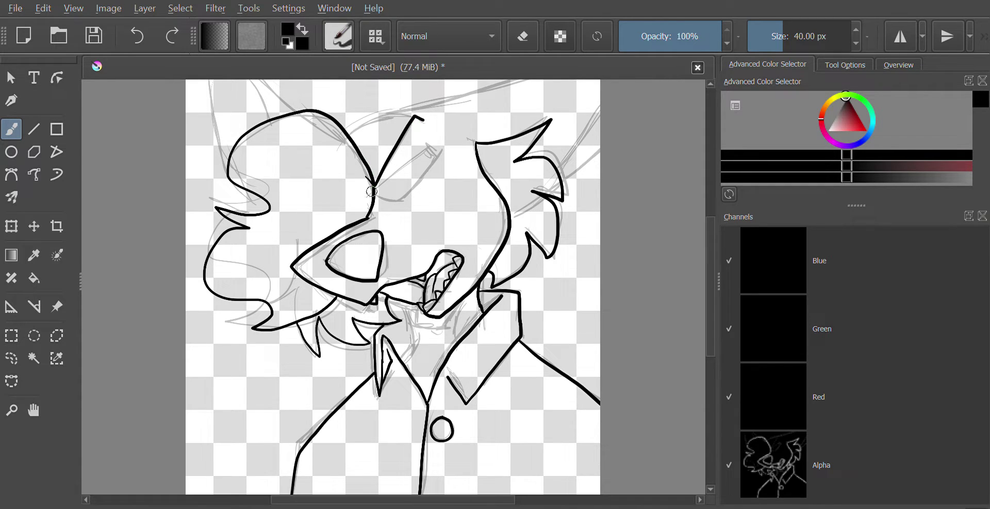
pyautogui.moveTo(374, 190); pyautogui.dragTo(433, 145)
pyautogui.hotkey('ctrl', 'z')
pyautogui.moveTo(375, 193)
pyautogui.mouseDown()
pyautogui.moveTo(433, 141)
pyautogui.moveTo(381, 199)
pyautogui.moveTo(413, 199)
pyautogui.moveTo(445, 153)
pyautogui.mouseUp()
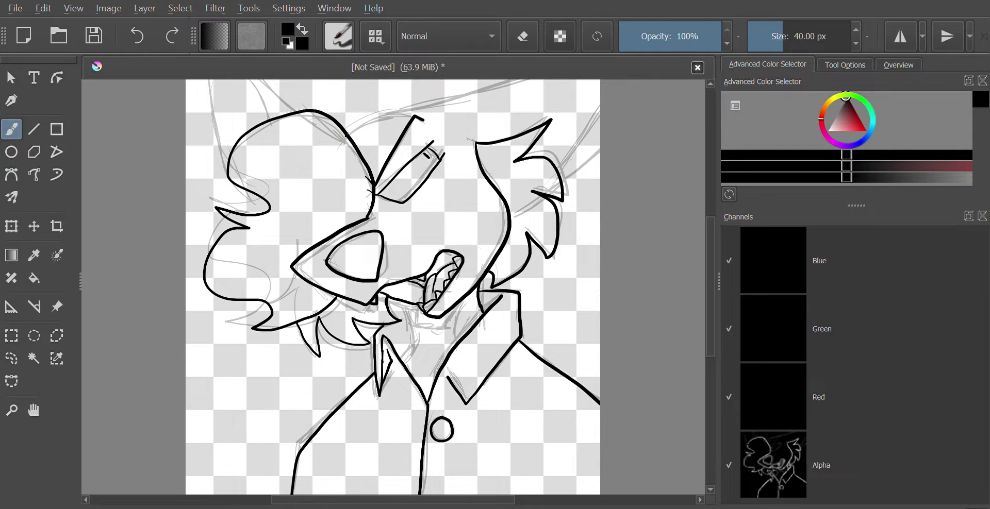
# Redo the head-top strokes as a hooked line, diagonal brow and hooked under-eye corner
pyautogui.moveTo(347, 134); pyautogui.dragTo(407, 112)
pyautogui.hotkey('ctrl', 'z')
pyautogui.hotkey('ctrl', 'z')
pyautogui.hotkey('ctrl', 'z')
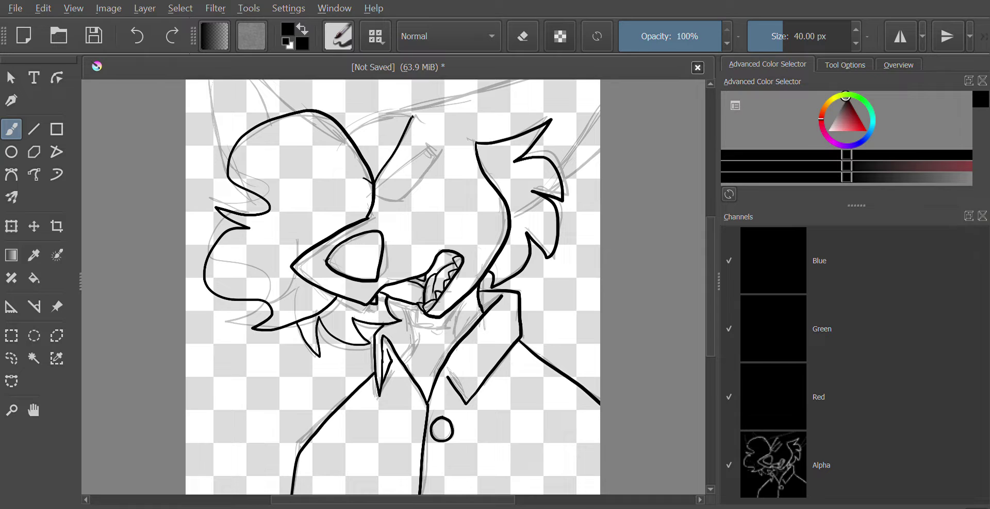
pyautogui.moveTo(385, 167); pyautogui.dragTo(423, 118)
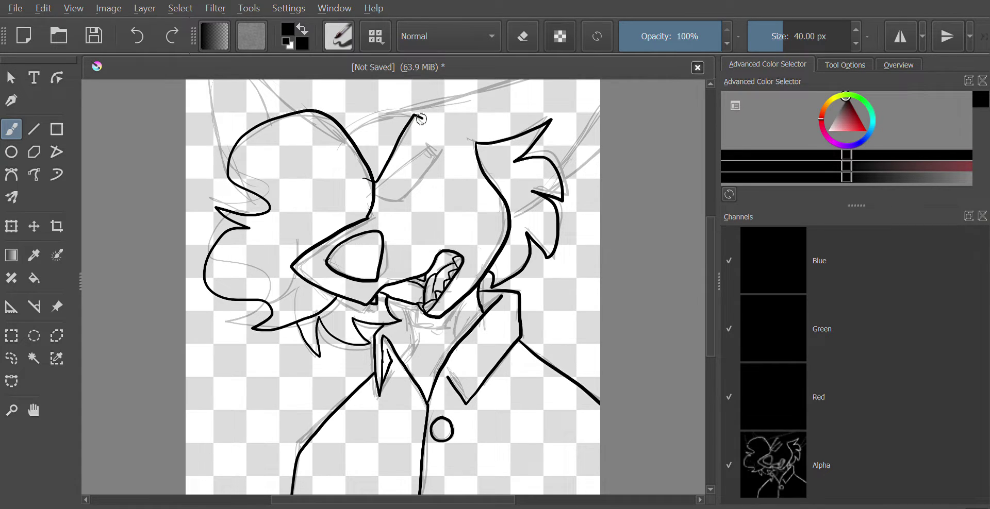
pyautogui.moveTo(375, 186); pyautogui.dragTo(431, 138)
pyautogui.moveTo(397, 201); pyautogui.dragTo(424, 177)
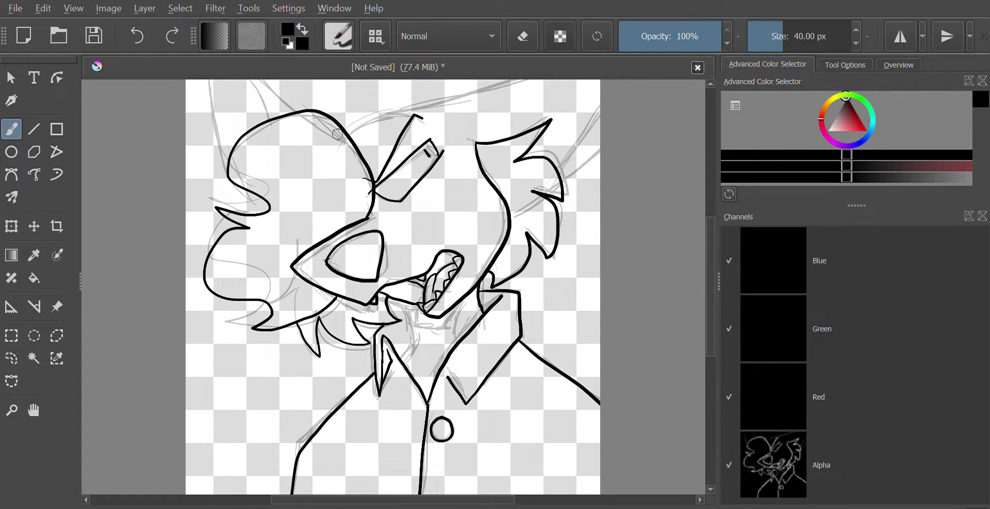
# Redraw the curve over the head and add ear and hair lines reaching the canvas top
pyautogui.moveTo(354, 130); pyautogui.dragTo(487, 79)
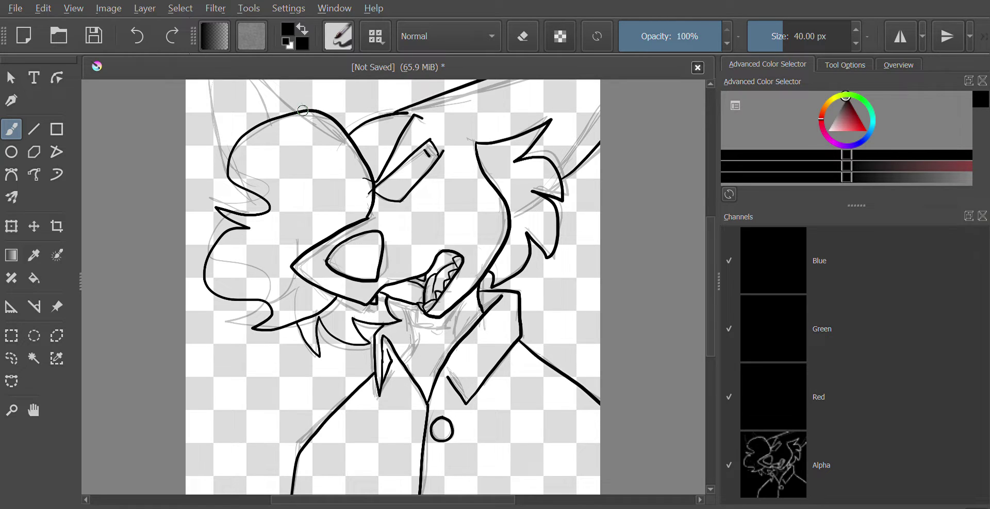
pyautogui.moveTo(303, 111); pyautogui.dragTo(266, 79)
pyautogui.moveTo(231, 190); pyautogui.dragTo(200, 86)
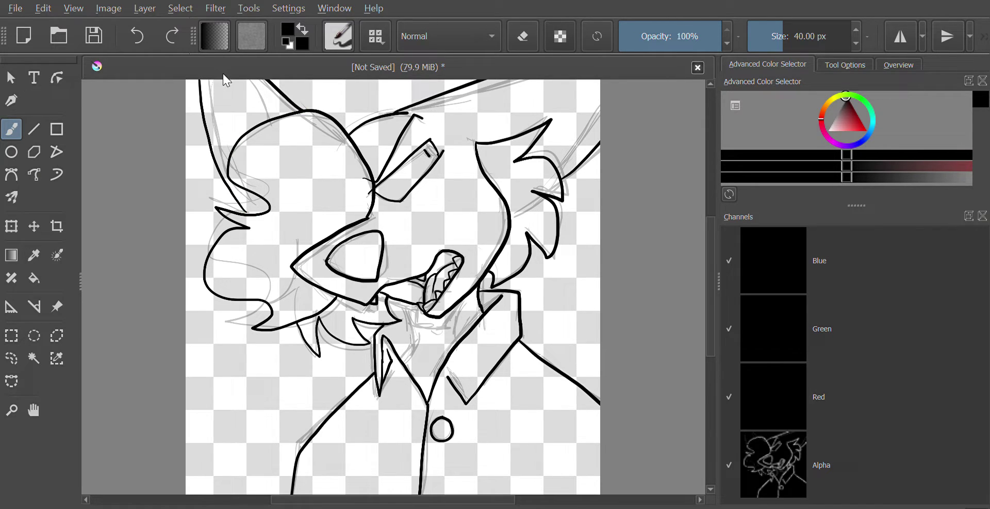
# Replace the long hair line with one reaching the canvas top and add a short neck line
pyautogui.hotkey('ctrl', 'z')
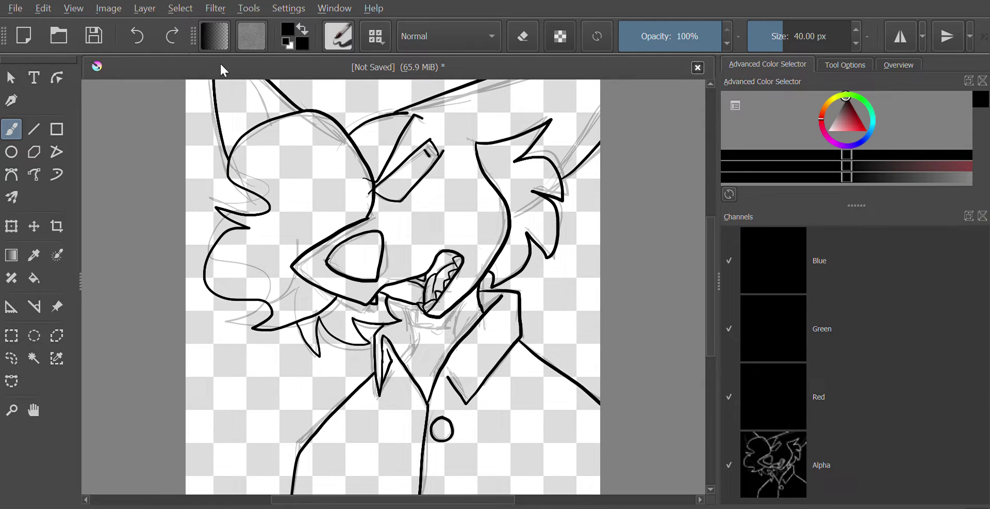
pyautogui.moveTo(243, 212)
pyautogui.mouseDown()
pyautogui.moveTo(217, 117)
pyautogui.moveTo(213, 80)
pyautogui.mouseUp()
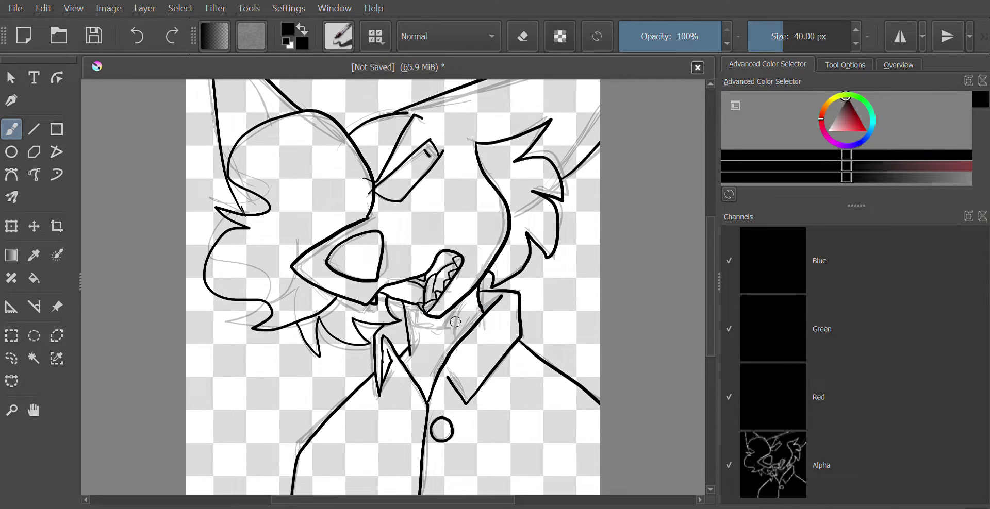
pyautogui.moveTo(464, 307); pyautogui.dragTo(446, 341)
# Hand-write an 'Anatomy is dumb' note at the bottom left, then undo it
pyautogui.moveTo(199, 401)
pyautogui.mouseDown()
pyautogui.moveTo(235, 378)
pyautogui.moveTo(237, 360)
pyautogui.moveTo(242, 388)
pyautogui.mouseUp()
pyautogui.moveTo(233, 373); pyautogui.dragTo(290, 382)
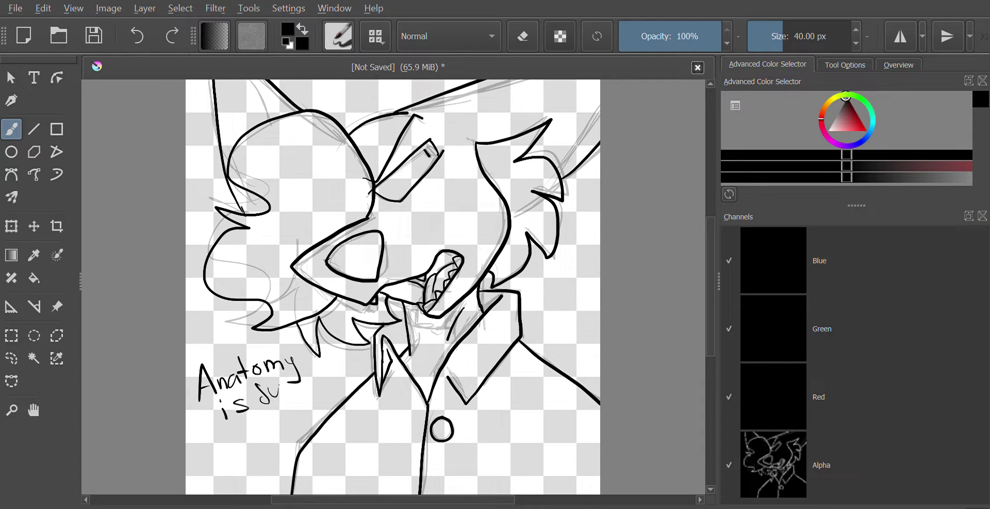
pyautogui.moveTo(288, 390); pyautogui.dragTo(312, 387)
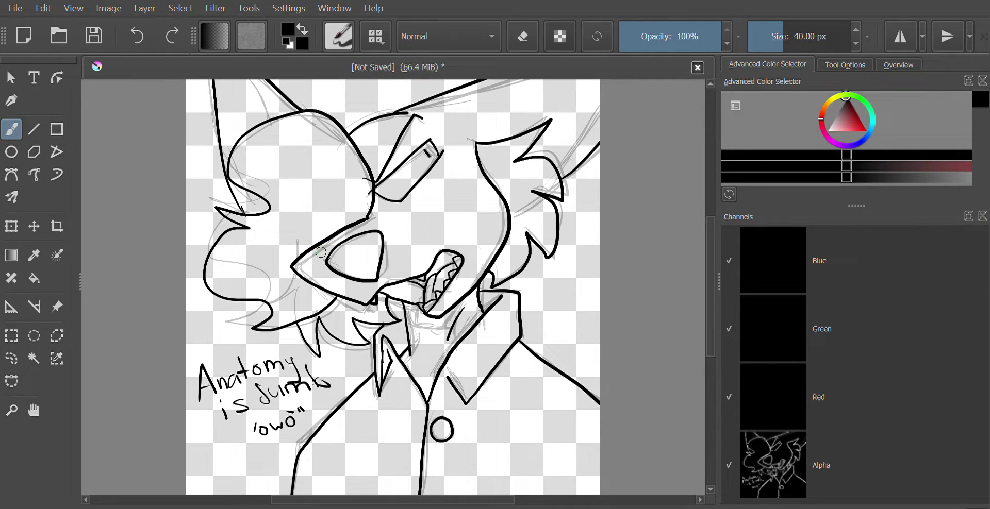
pyautogui.hotkey('ctrl', 'z')
pyautogui.hotkey('ctrl', 'z')
pyautogui.hotkey('ctrl', 'z')
pyautogui.hotkey('ctrl', 'z')
pyautogui.hotkey('ctrl', 'z')
pyautogui.hotkey('ctrl', 'z')
pyautogui.hotkey('ctrl', 'z')
pyautogui.hotkey('ctrl', 'z')
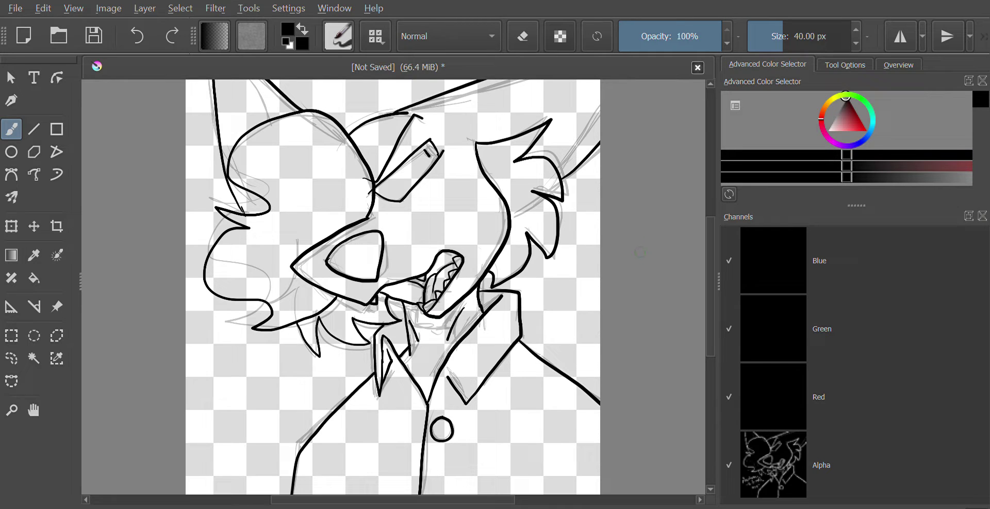
# Hide the grey sketch layer and choose the 90 px textured fur brush preset
pyautogui.click(720, 346)
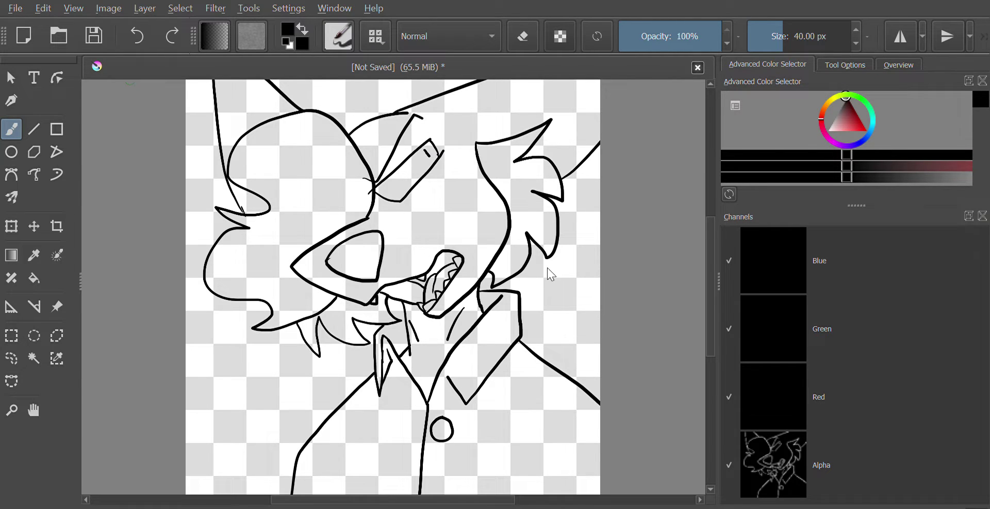
pyautogui.click(550, 299)
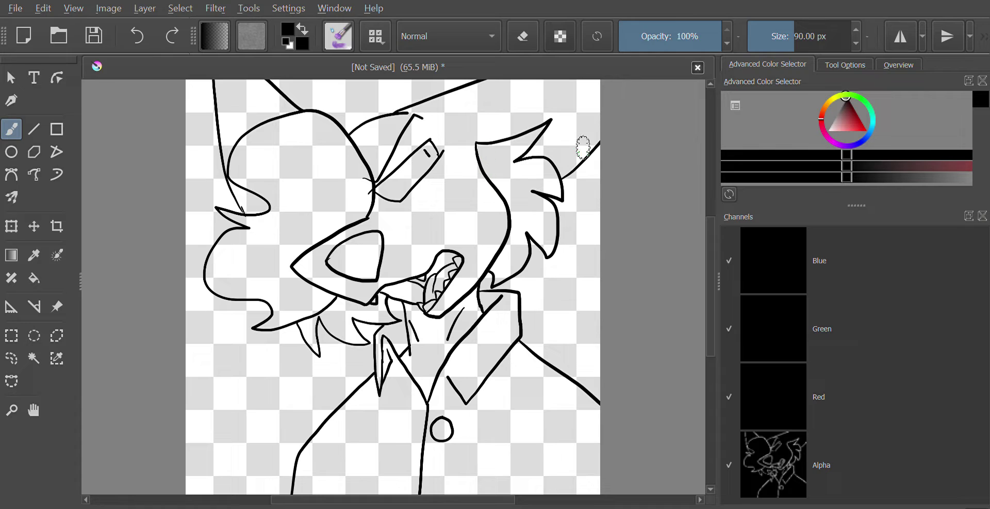
# Shrink the fur brush to about 34 px and zoom in on a pointed tuft of the outline
pyautogui.moveTo(795, 35)
pyautogui.mouseDown()
pyautogui.moveTo(784, 53)
pyautogui.moveTo(788, 39)
pyautogui.mouseUp()
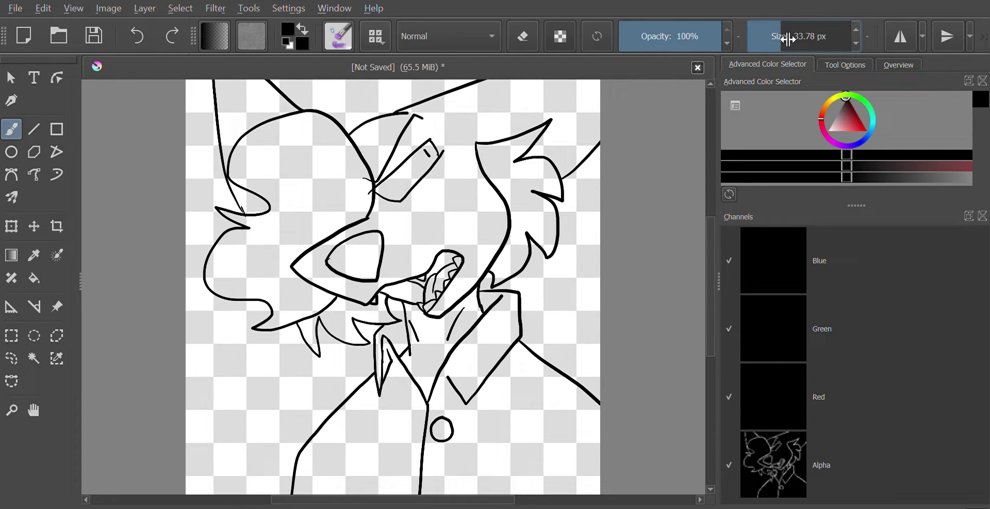
pyautogui.hotkey('ctrl', '+')
pyautogui.hotkey('ctrl', '+')
pyautogui.hotkey('ctrl', '+')
pyautogui.hotkey('ctrl', '+')
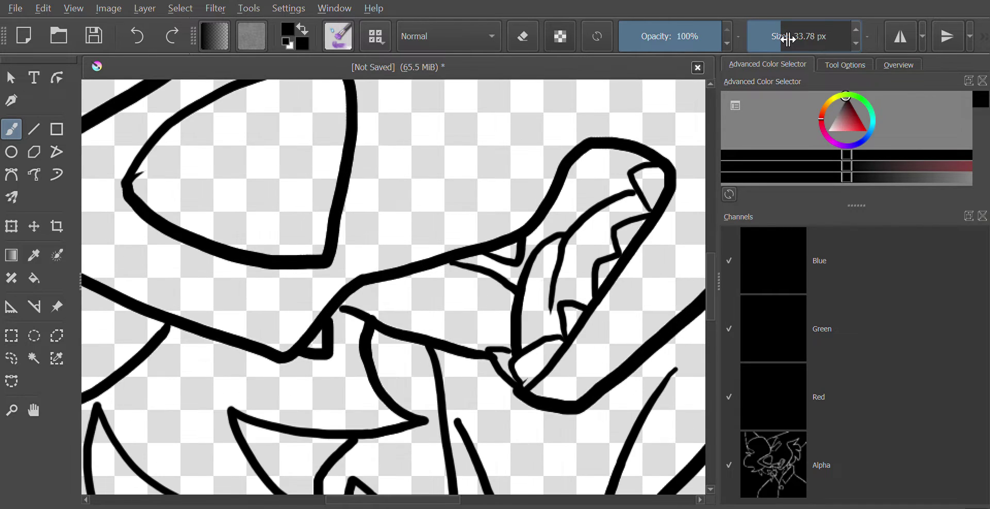
pyautogui.click(33, 411)
pyautogui.moveTo(241, 392); pyautogui.dragTo(479, 172)
pyautogui.moveTo(466, 287); pyautogui.dragTo(309, 506)
pyautogui.moveTo(441, 200); pyautogui.dragTo(238, 489)
pyautogui.moveTo(523, 206); pyautogui.dragTo(210, 492)
pyautogui.moveTo(545, 194); pyautogui.dragTo(545, 416)
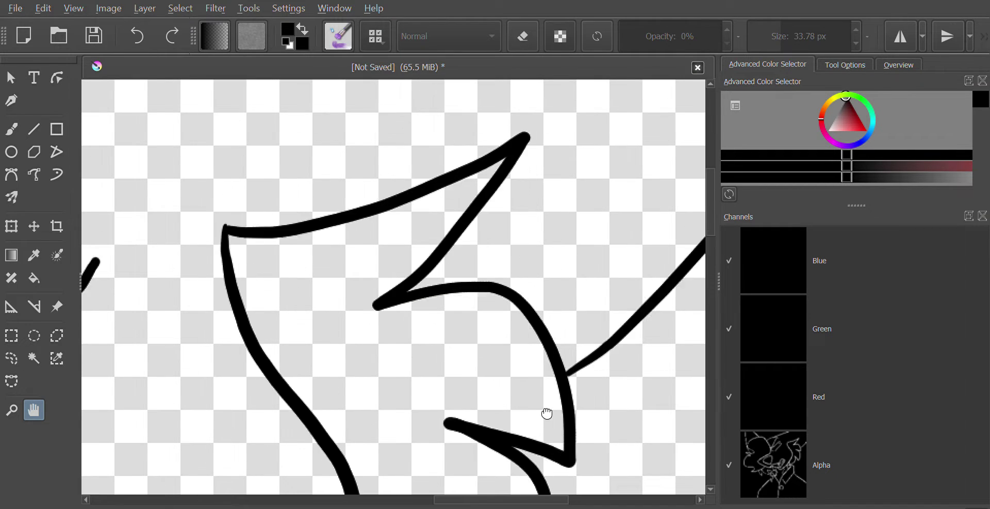
pyautogui.moveTo(495, 198)
pyautogui.mouseDown()
pyautogui.moveTo(505, 242)
pyautogui.moveTo(488, 230)
pyautogui.mouseUp()
pyautogui.click(12, 129)
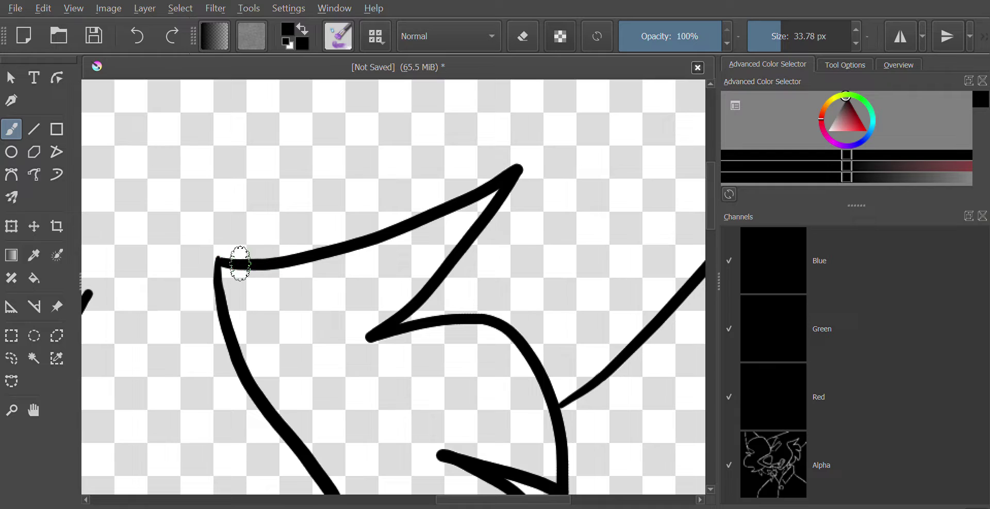
# Test soft fur strokes along the tuft's edge, undo them, and reduce the brush to about 20 px
pyautogui.moveTo(221, 267); pyautogui.dragTo(297, 235)
pyautogui.moveTo(237, 277); pyautogui.dragTo(314, 230)
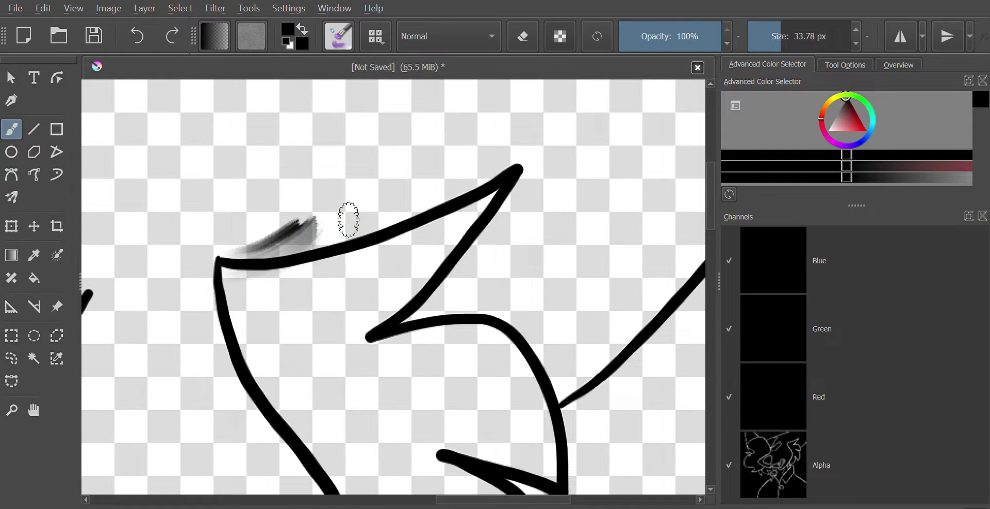
pyautogui.hotkey('ctrl', 'z')
pyautogui.hotkey('ctrl', 'z')
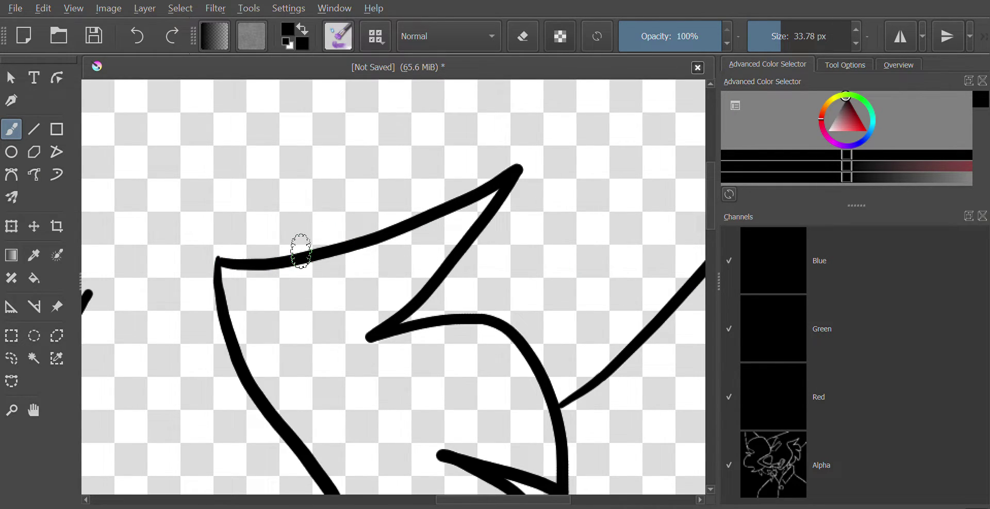
pyautogui.moveTo(222, 271)
pyautogui.mouseDown()
pyautogui.moveTo(266, 245)
pyautogui.moveTo(235, 258)
pyautogui.moveTo(353, 215)
pyautogui.moveTo(265, 276)
pyautogui.moveTo(388, 203)
pyautogui.moveTo(309, 264)
pyautogui.moveTo(441, 191)
pyautogui.moveTo(378, 237)
pyautogui.moveTo(498, 161)
pyautogui.moveTo(431, 216)
pyautogui.moveTo(527, 139)
pyautogui.moveTo(500, 182)
pyautogui.moveTo(522, 148)
pyautogui.moveTo(556, 131)
pyautogui.mouseUp()
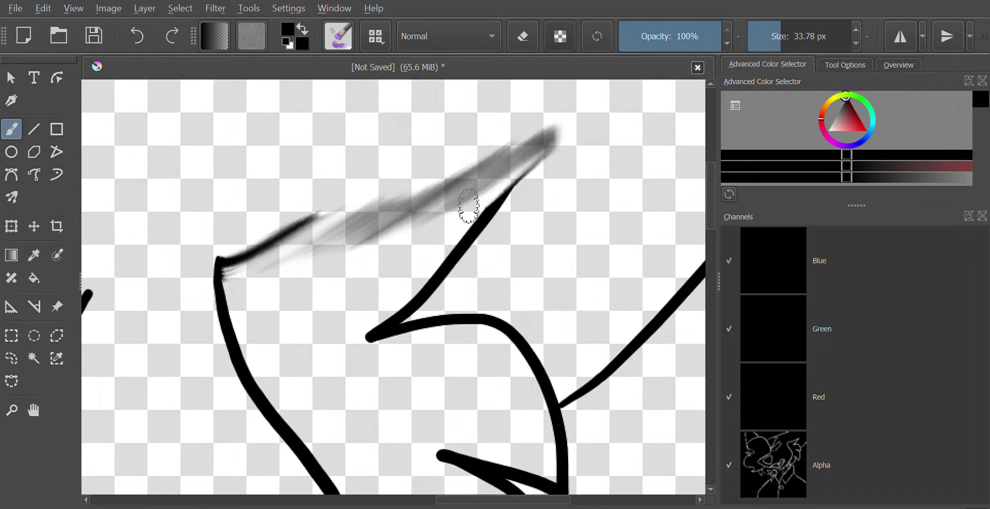
pyautogui.moveTo(377, 326)
pyautogui.mouseDown()
pyautogui.moveTo(336, 344)
pyautogui.moveTo(445, 290)
pyautogui.moveTo(397, 304)
pyautogui.moveTo(518, 235)
pyautogui.moveTo(428, 289)
pyautogui.moveTo(521, 200)
pyautogui.moveTo(488, 219)
pyautogui.moveTo(530, 166)
pyautogui.moveTo(496, 190)
pyautogui.moveTo(463, 243)
pyautogui.moveTo(560, 115)
pyautogui.mouseUp()
pyautogui.hotkey('ctrl', 'z')
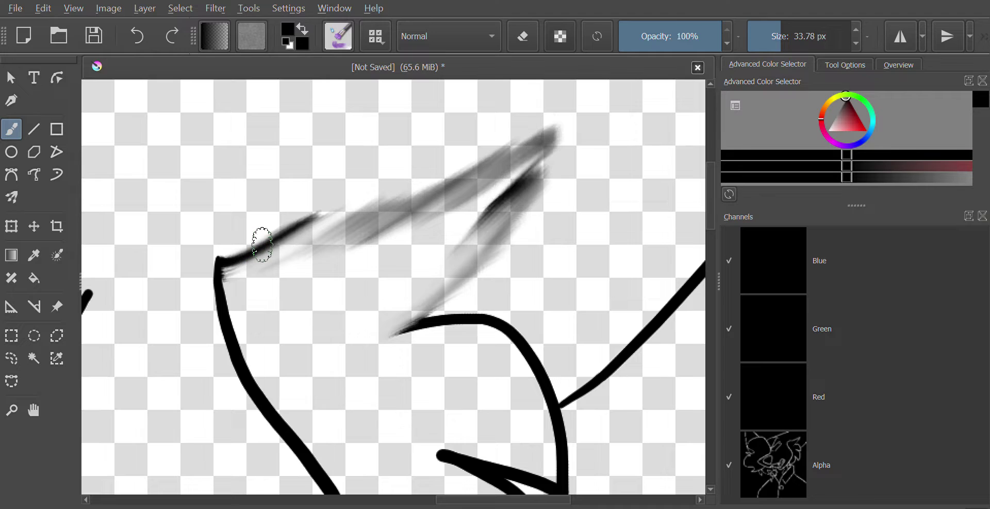
pyautogui.hotkey('ctrl', 'z')
pyautogui.hotkey('ctrl', 'z')
pyautogui.hotkey('ctrl', 'z')
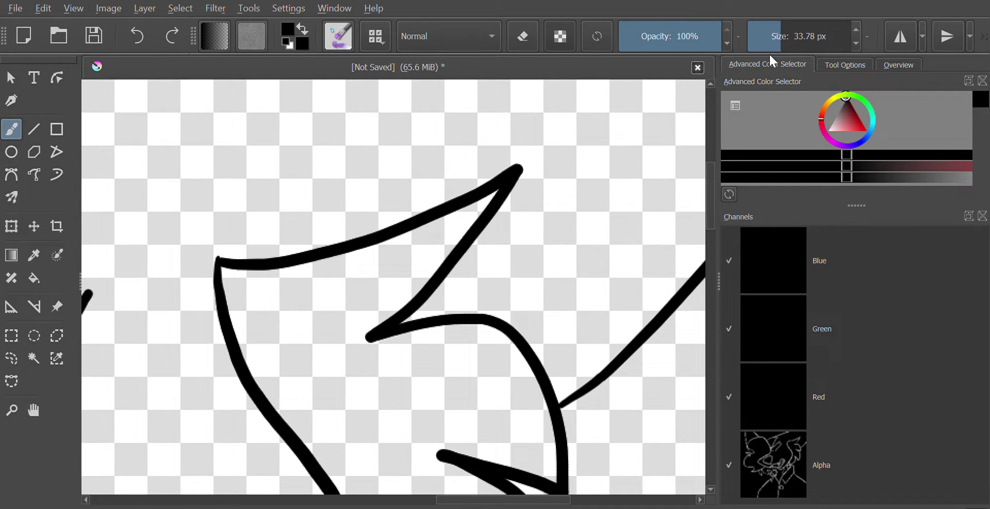
pyautogui.moveTo(782, 49)
pyautogui.mouseDown()
pyautogui.moveTo(769, 48)
pyautogui.moveTo(774, 41)
pyautogui.mouseUp()
# Repaint the tuft's upper outline, tip, diagonal line and thick lower curve as soft fuzzy strokes
pyautogui.moveTo(223, 262)
pyautogui.mouseDown()
pyautogui.moveTo(279, 250)
pyautogui.moveTo(260, 271)
pyautogui.moveTo(333, 229)
pyautogui.moveTo(322, 250)
pyautogui.moveTo(331, 237)
pyautogui.moveTo(383, 227)
pyautogui.moveTo(377, 222)
pyautogui.moveTo(367, 241)
pyautogui.moveTo(410, 207)
pyautogui.moveTo(389, 241)
pyautogui.moveTo(420, 206)
pyautogui.moveTo(417, 228)
pyautogui.moveTo(455, 193)
pyautogui.moveTo(430, 224)
pyautogui.moveTo(477, 177)
pyautogui.moveTo(458, 206)
pyautogui.moveTo(500, 176)
pyautogui.moveTo(491, 196)
pyautogui.moveTo(523, 152)
pyautogui.mouseUp()
pyautogui.moveTo(347, 344); pyautogui.dragTo(486, 274)
pyautogui.moveTo(381, 317); pyautogui.dragTo(460, 258)
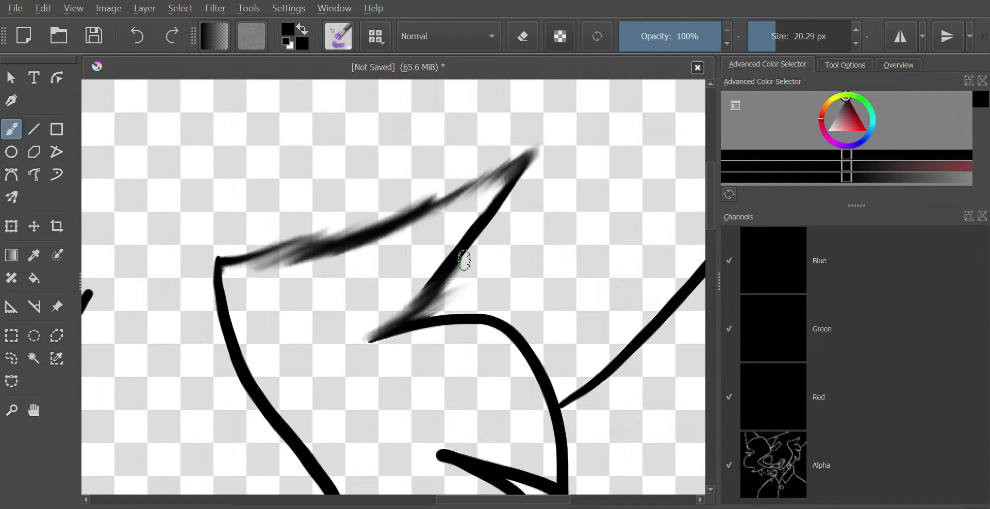
pyautogui.moveTo(404, 295)
pyautogui.mouseDown()
pyautogui.moveTo(457, 261)
pyautogui.moveTo(449, 254)
pyautogui.moveTo(470, 221)
pyautogui.moveTo(539, 143)
pyautogui.mouseUp()
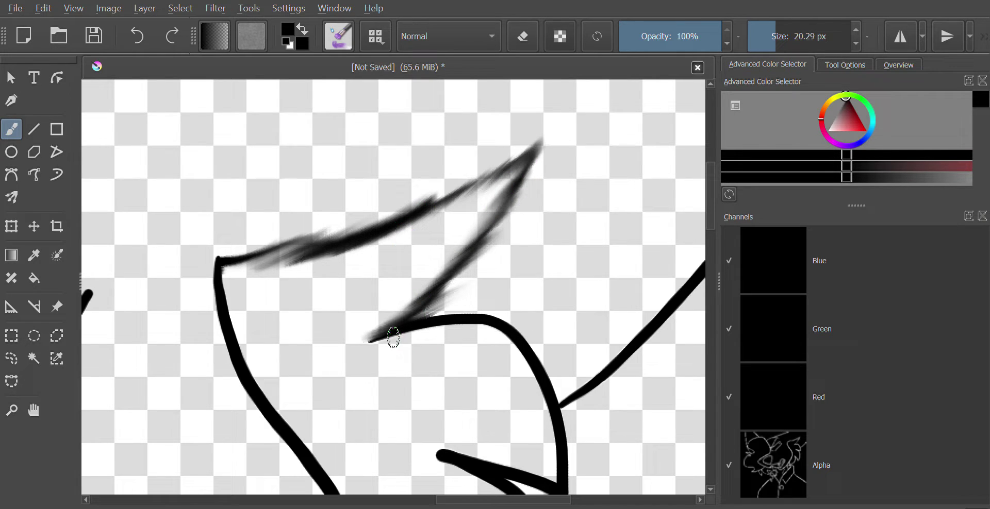
pyautogui.moveTo(367, 350); pyautogui.dragTo(447, 332)
pyautogui.moveTo(378, 345)
pyautogui.mouseDown()
pyautogui.moveTo(512, 300)
pyautogui.moveTo(401, 331)
pyautogui.moveTo(541, 316)
pyautogui.moveTo(453, 322)
pyautogui.moveTo(512, 328)
pyautogui.moveTo(489, 329)
pyautogui.moveTo(540, 351)
pyautogui.moveTo(491, 323)
pyautogui.moveTo(559, 398)
pyautogui.moveTo(509, 335)
pyautogui.moveTo(562, 386)
pyautogui.moveTo(533, 374)
pyautogui.moveTo(581, 418)
pyautogui.moveTo(515, 348)
pyautogui.moveTo(576, 446)
pyautogui.moveTo(533, 395)
pyautogui.moveTo(557, 441)
pyautogui.moveTo(553, 448)
pyautogui.moveTo(538, 403)
pyautogui.moveTo(534, 472)
pyautogui.mouseUp()
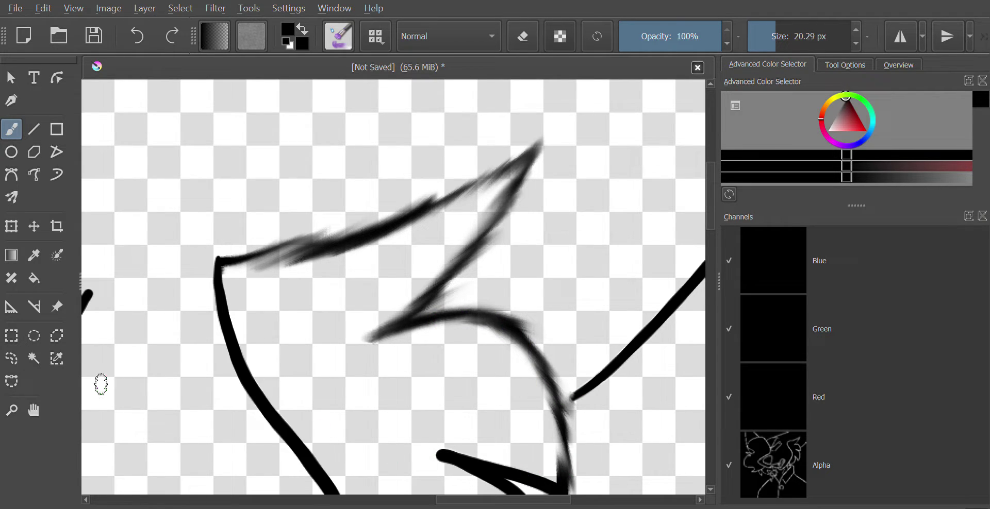
pyautogui.click(34, 410)
pyautogui.moveTo(452, 421); pyautogui.dragTo(416, 88)
# Feather the hooked line's corner, left tip and right side into soft hatched strands
pyautogui.click(11, 129)
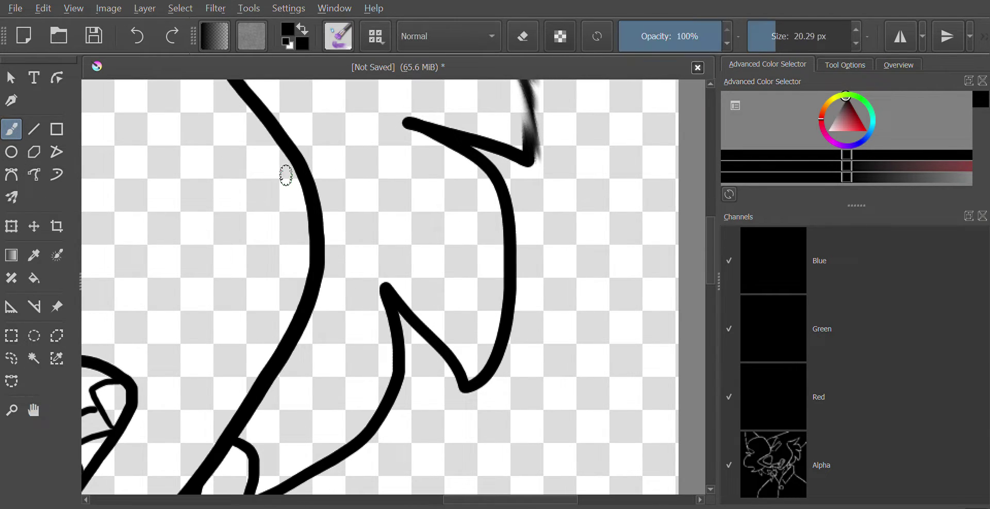
pyautogui.moveTo(517, 120)
pyautogui.mouseDown()
pyautogui.moveTo(532, 186)
pyautogui.moveTo(527, 173)
pyautogui.mouseUp()
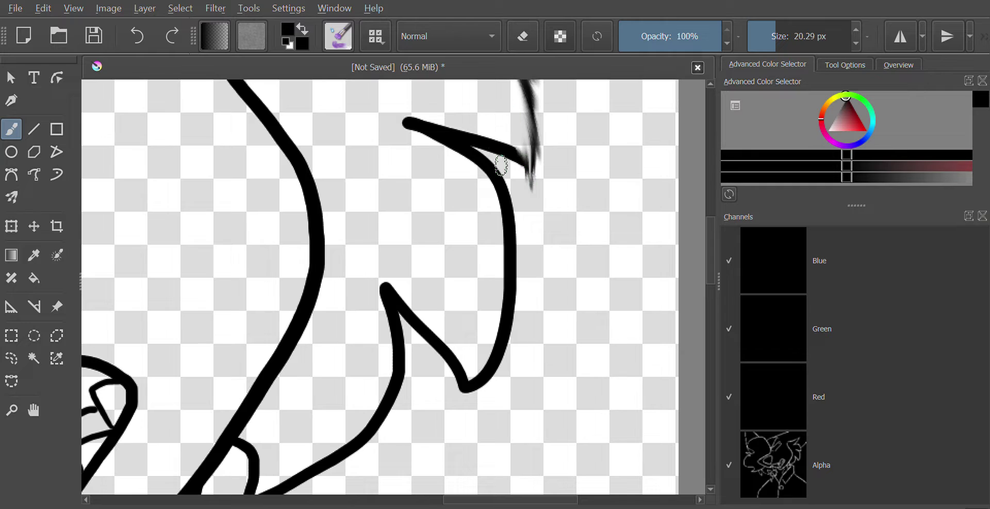
pyautogui.moveTo(401, 108); pyautogui.dragTo(472, 152)
pyautogui.moveTo(442, 124); pyautogui.dragTo(496, 164)
pyautogui.moveTo(476, 134)
pyautogui.mouseDown()
pyautogui.moveTo(525, 191)
pyautogui.moveTo(503, 139)
pyautogui.moveTo(533, 200)
pyautogui.mouseUp()
pyautogui.moveTo(519, 137); pyautogui.dragTo(539, 232)
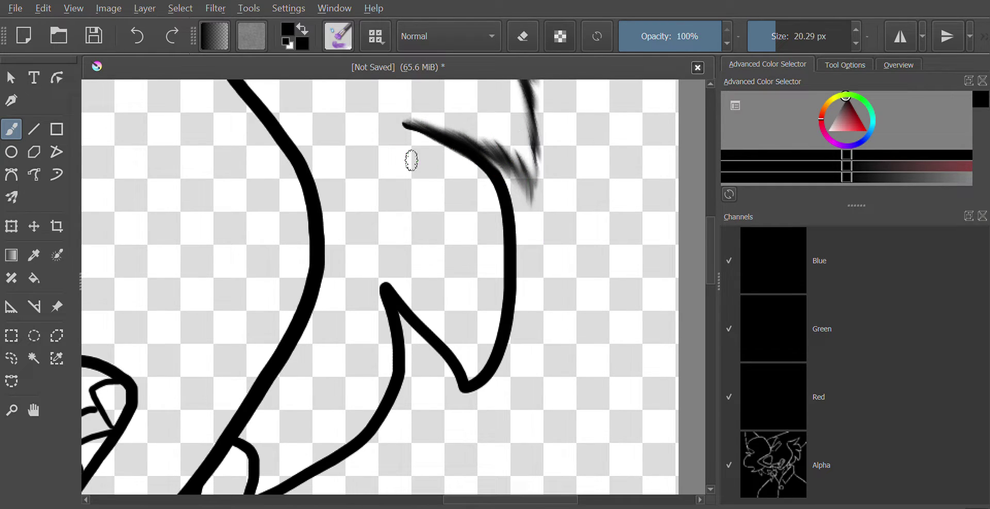
pyautogui.moveTo(403, 123); pyautogui.dragTo(448, 154)
pyautogui.moveTo(410, 128)
pyautogui.mouseDown()
pyautogui.moveTo(520, 199)
pyautogui.moveTo(471, 158)
pyautogui.moveTo(509, 215)
pyautogui.moveTo(469, 148)
pyautogui.moveTo(524, 224)
pyautogui.moveTo(481, 186)
pyautogui.moveTo(529, 255)
pyautogui.mouseUp()
pyautogui.moveTo(493, 180)
pyautogui.mouseDown()
pyautogui.moveTo(520, 264)
pyautogui.moveTo(503, 186)
pyautogui.moveTo(521, 291)
pyautogui.mouseUp()
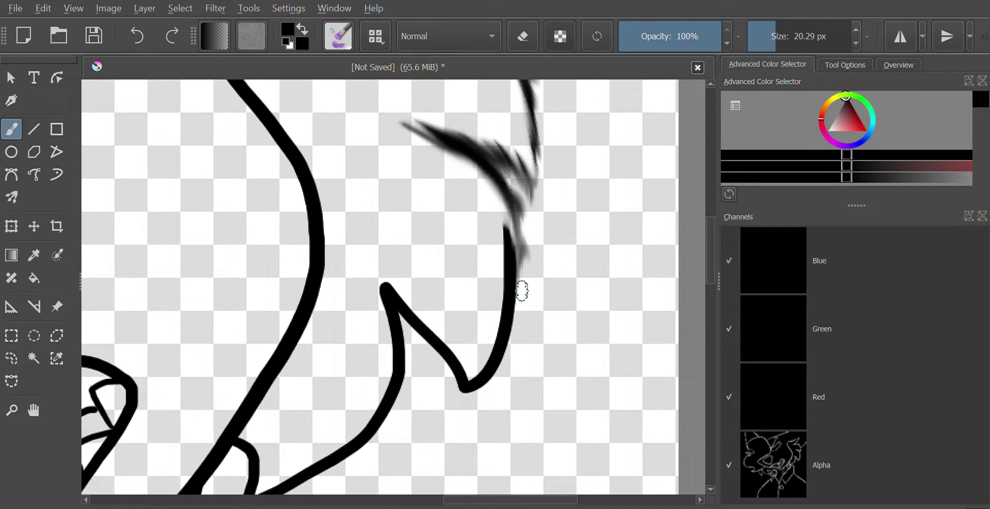
pyautogui.moveTo(497, 210)
pyautogui.mouseDown()
pyautogui.moveTo(512, 275)
pyautogui.moveTo(518, 268)
pyautogui.moveTo(505, 263)
pyautogui.moveTo(516, 327)
pyautogui.moveTo(502, 247)
pyautogui.moveTo(511, 354)
pyautogui.moveTo(498, 304)
pyautogui.moveTo(488, 378)
pyautogui.moveTo(496, 322)
pyautogui.moveTo(473, 399)
pyautogui.moveTo(500, 328)
pyautogui.moveTo(448, 415)
pyautogui.moveTo(490, 350)
pyautogui.moveTo(457, 399)
pyautogui.mouseUp()
# Feather the hook's bottom and the thick line below it into wispy strands down toward the neck
pyautogui.moveTo(387, 287)
pyautogui.mouseDown()
pyautogui.moveTo(431, 374)
pyautogui.moveTo(451, 386)
pyautogui.mouseUp()
pyautogui.moveTo(434, 321)
pyautogui.mouseDown()
pyautogui.moveTo(459, 376)
pyautogui.moveTo(457, 329)
pyautogui.moveTo(458, 401)
pyautogui.mouseUp()
pyautogui.moveTo(468, 364); pyautogui.dragTo(462, 401)
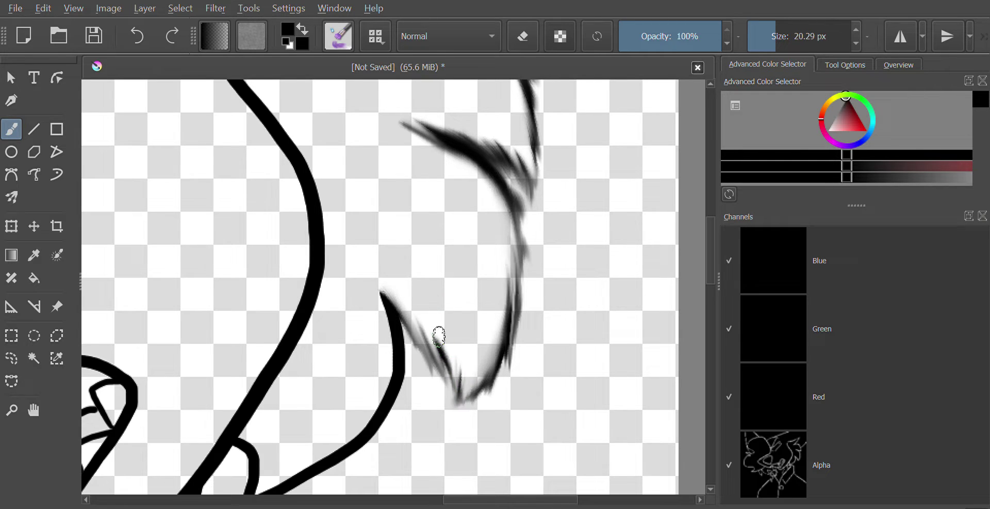
pyautogui.moveTo(439, 337); pyautogui.dragTo(456, 397)
pyautogui.moveTo(378, 293)
pyautogui.mouseDown()
pyautogui.moveTo(410, 345)
pyautogui.moveTo(377, 295)
pyautogui.moveTo(406, 370)
pyautogui.mouseUp()
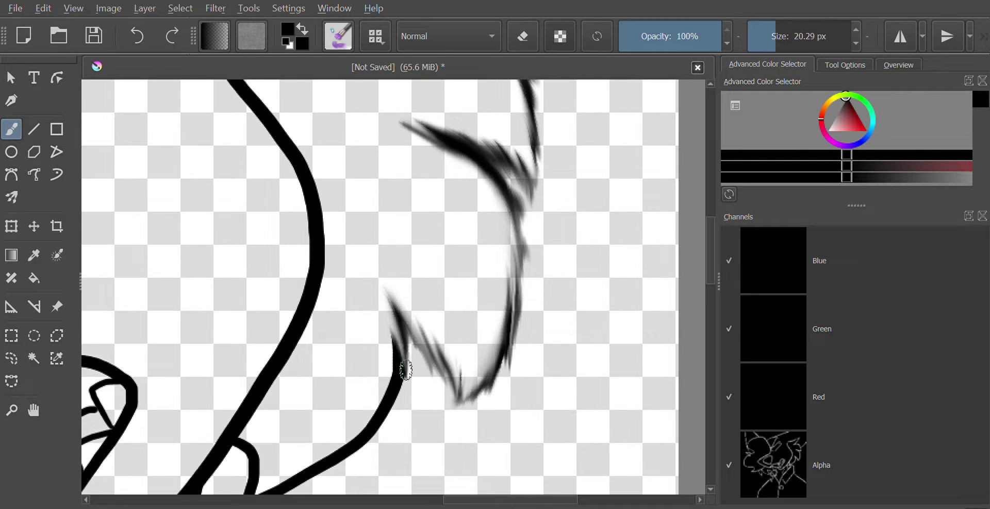
pyautogui.moveTo(392, 333)
pyautogui.mouseDown()
pyautogui.moveTo(404, 389)
pyautogui.moveTo(392, 411)
pyautogui.mouseUp()
pyautogui.moveTo(394, 358)
pyautogui.mouseDown()
pyautogui.moveTo(396, 410)
pyautogui.moveTo(392, 373)
pyautogui.moveTo(375, 450)
pyautogui.moveTo(395, 360)
pyautogui.moveTo(367, 434)
pyautogui.mouseUp()
pyautogui.moveTo(392, 388)
pyautogui.mouseDown()
pyautogui.moveTo(329, 477)
pyautogui.moveTo(374, 410)
pyautogui.moveTo(291, 487)
pyautogui.mouseUp()
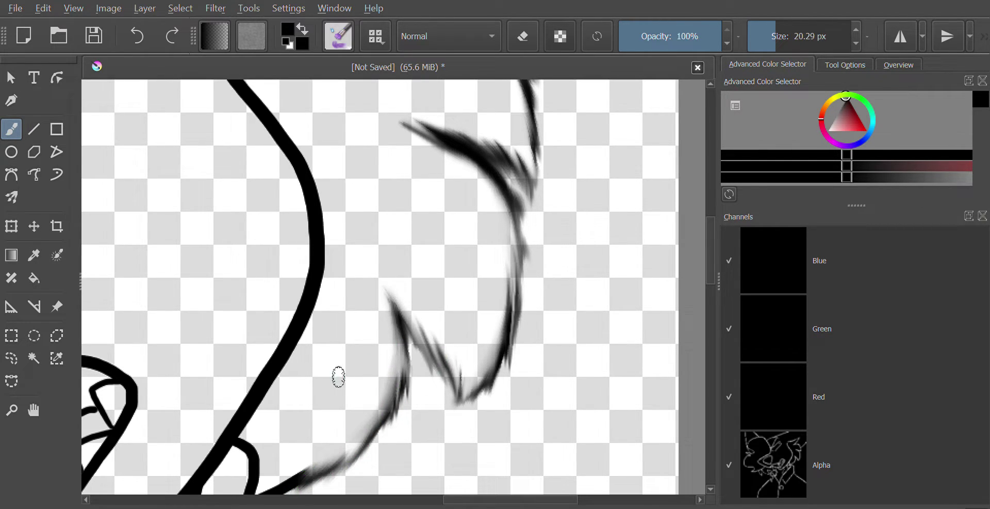
pyautogui.click(34, 410)
pyautogui.moveTo(354, 473); pyautogui.dragTo(493, 281)
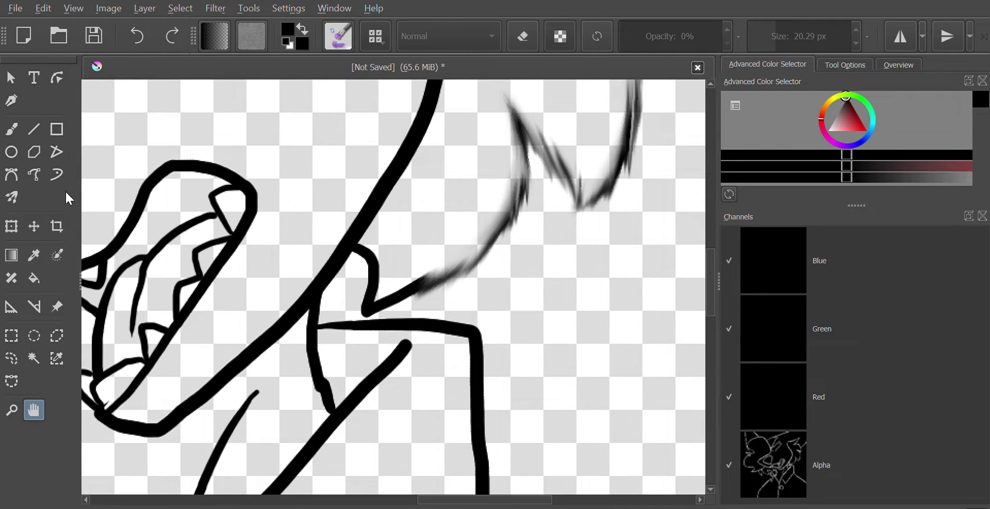
# Feather the end of the fur stroke, then bring the upper drawing into view
pyautogui.press('b')
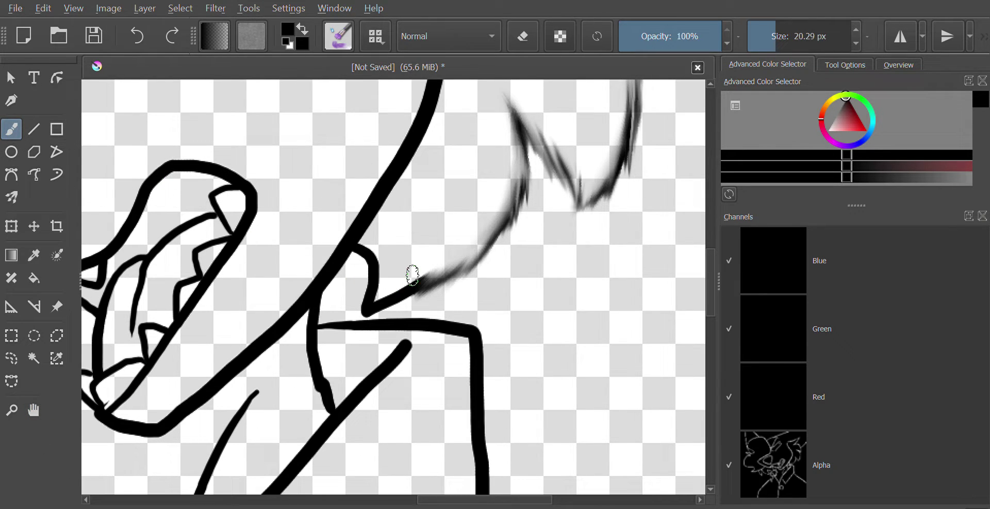
pyautogui.moveTo(413, 276)
pyautogui.mouseDown()
pyautogui.moveTo(351, 315)
pyautogui.moveTo(382, 271)
pyautogui.moveTo(364, 243)
pyautogui.moveTo(355, 295)
pyautogui.moveTo(381, 245)
pyautogui.moveTo(353, 303)
pyautogui.moveTo(389, 268)
pyautogui.moveTo(342, 314)
pyautogui.mouseUp()
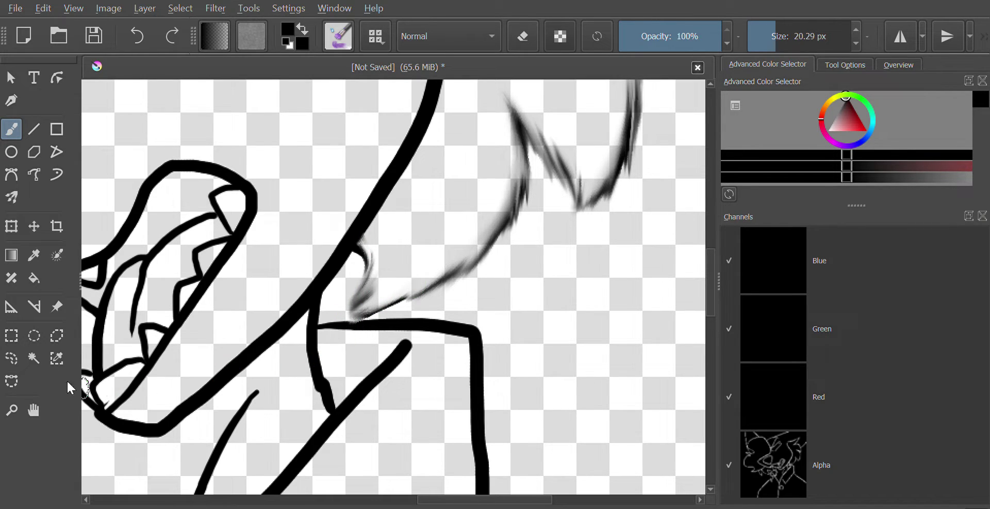
pyautogui.click(34, 411)
pyautogui.moveTo(355, 265); pyautogui.dragTo(318, 464)
pyautogui.moveTo(552, 133); pyautogui.dragTo(451, 411)
pyautogui.moveTo(632, 234)
pyautogui.mouseDown()
pyautogui.moveTo(598, 404)
pyautogui.moveTo(256, 316)
pyautogui.moveTo(265, 409)
pyautogui.moveTo(320, 357)
pyautogui.moveTo(428, 341)
pyautogui.moveTo(312, 415)
pyautogui.mouseUp()
# Smudge the tuft's hard black curve up-left into soft, fuzzy grey fur strokes
pyautogui.click(12, 129)
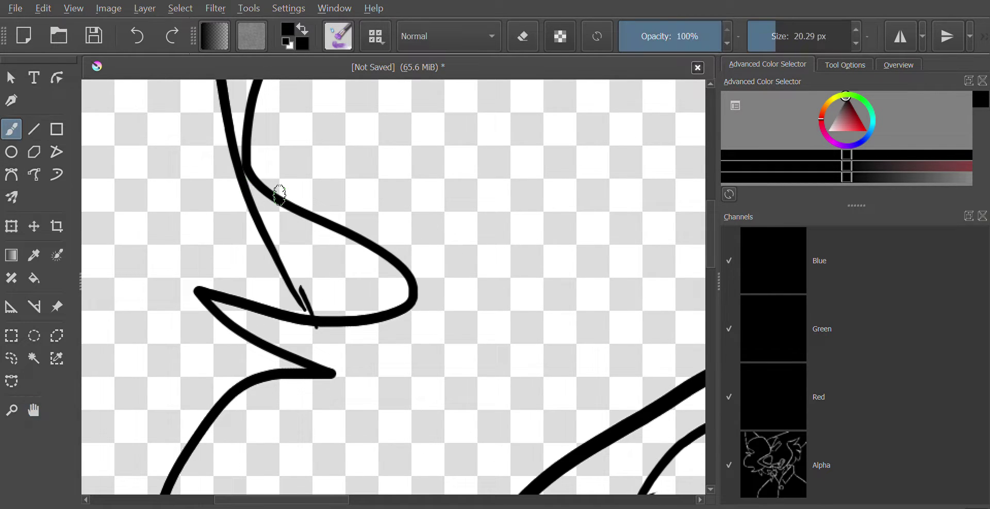
pyautogui.moveTo(337, 210)
pyautogui.mouseDown()
pyautogui.moveTo(376, 250)
pyautogui.moveTo(385, 275)
pyautogui.moveTo(378, 235)
pyautogui.moveTo(390, 283)
pyautogui.moveTo(407, 260)
pyautogui.moveTo(404, 300)
pyautogui.moveTo(421, 294)
pyautogui.moveTo(372, 311)
pyautogui.moveTo(394, 312)
pyautogui.moveTo(320, 304)
pyautogui.moveTo(376, 327)
pyautogui.moveTo(307, 294)
pyautogui.moveTo(322, 319)
pyautogui.moveTo(292, 292)
pyautogui.moveTo(299, 324)
pyautogui.moveTo(249, 262)
pyautogui.moveTo(303, 329)
pyautogui.moveTo(221, 280)
pyautogui.moveTo(253, 282)
pyautogui.moveTo(256, 317)
pyautogui.moveTo(214, 285)
pyautogui.moveTo(219, 271)
pyautogui.moveTo(236, 313)
pyautogui.moveTo(180, 249)
pyautogui.mouseUp()
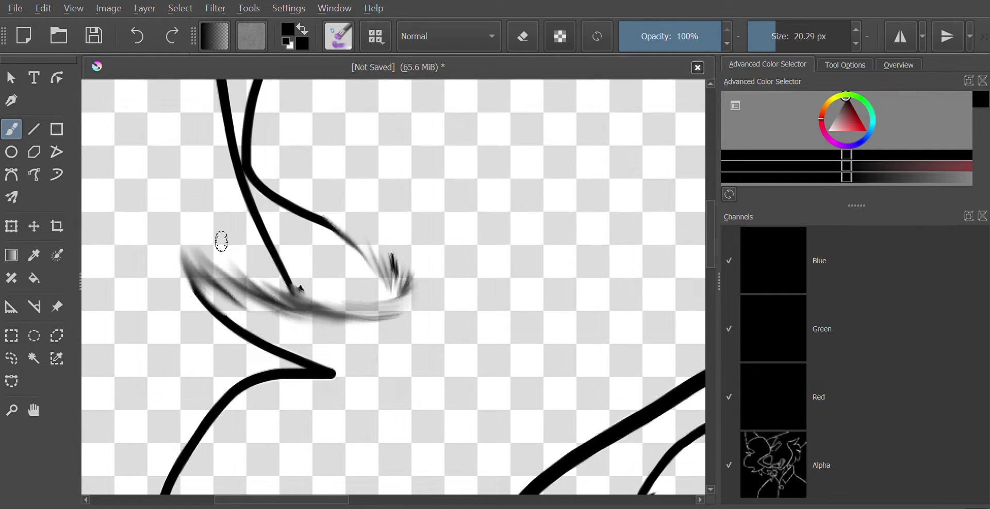
pyautogui.moveTo(235, 302); pyautogui.dragTo(171, 233)
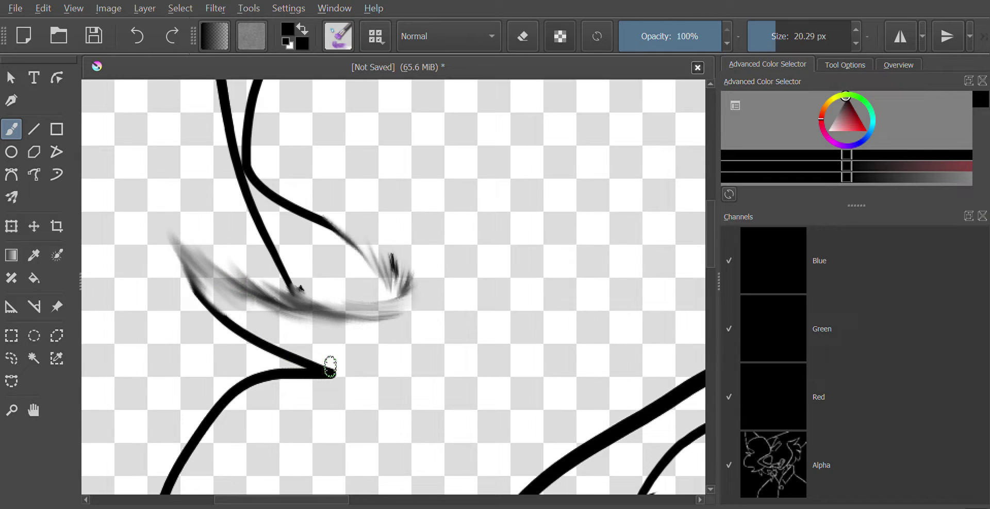
pyautogui.moveTo(330, 367)
pyautogui.mouseDown()
pyautogui.moveTo(254, 342)
pyautogui.moveTo(293, 341)
pyautogui.moveTo(198, 313)
pyautogui.moveTo(270, 349)
pyautogui.moveTo(183, 276)
pyautogui.moveTo(254, 331)
pyautogui.moveTo(168, 215)
pyautogui.mouseUp()
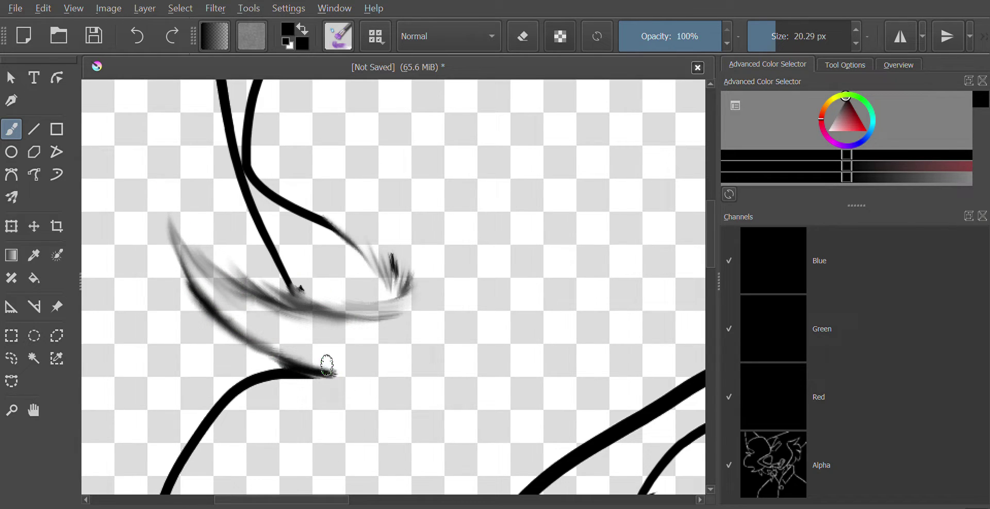
pyautogui.click(32, 416)
pyautogui.moveTo(335, 333); pyautogui.dragTo(432, 100)
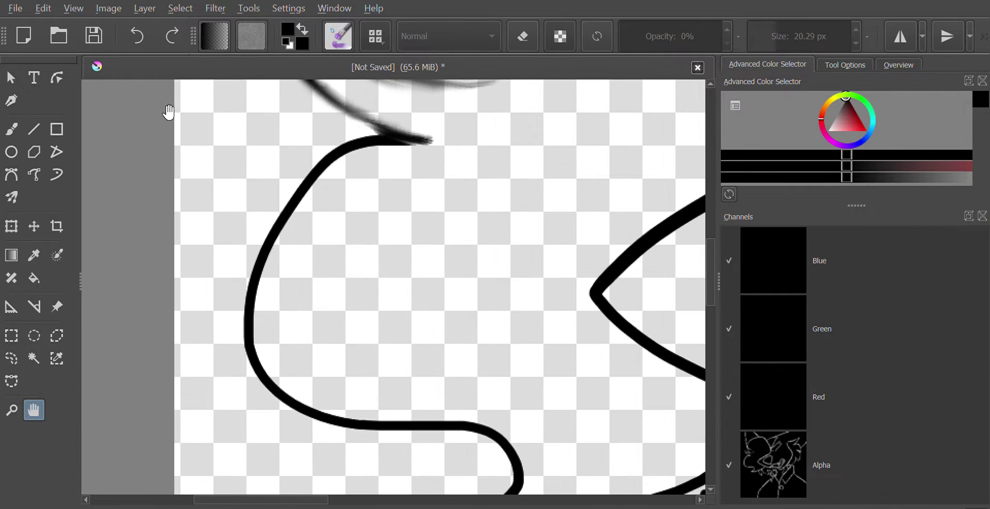
# Thin and soften the long thick black curve into fur, down to its bottom bend
pyautogui.click(12, 129)
pyautogui.moveTo(402, 146)
pyautogui.mouseDown()
pyautogui.moveTo(361, 147)
pyautogui.moveTo(279, 190)
pyautogui.mouseUp()
pyautogui.moveTo(369, 140)
pyautogui.mouseDown()
pyautogui.moveTo(293, 164)
pyautogui.moveTo(338, 153)
pyautogui.moveTo(257, 231)
pyautogui.mouseUp()
pyautogui.moveTo(313, 178); pyautogui.dragTo(255, 258)
pyautogui.moveTo(291, 207); pyautogui.dragTo(236, 291)
pyautogui.moveTo(285, 225)
pyautogui.mouseDown()
pyautogui.moveTo(256, 281)
pyautogui.moveTo(244, 362)
pyautogui.moveTo(266, 368)
pyautogui.moveTo(273, 341)
pyautogui.moveTo(254, 378)
pyautogui.moveTo(272, 404)
pyautogui.moveTo(290, 406)
pyautogui.moveTo(319, 437)
pyautogui.moveTo(289, 391)
pyautogui.moveTo(346, 432)
pyautogui.moveTo(295, 384)
pyautogui.moveTo(363, 439)
pyautogui.moveTo(325, 410)
pyautogui.moveTo(378, 434)
pyautogui.moveTo(347, 414)
pyautogui.moveTo(446, 437)
pyautogui.moveTo(417, 412)
pyautogui.moveTo(476, 442)
pyautogui.moveTo(438, 414)
pyautogui.moveTo(484, 440)
pyautogui.moveTo(481, 424)
pyautogui.moveTo(507, 450)
pyautogui.moveTo(496, 427)
pyautogui.moveTo(504, 466)
pyautogui.moveTo(512, 434)
pyautogui.mouseUp()
pyautogui.moveTo(518, 471); pyautogui.dragTo(508, 484)
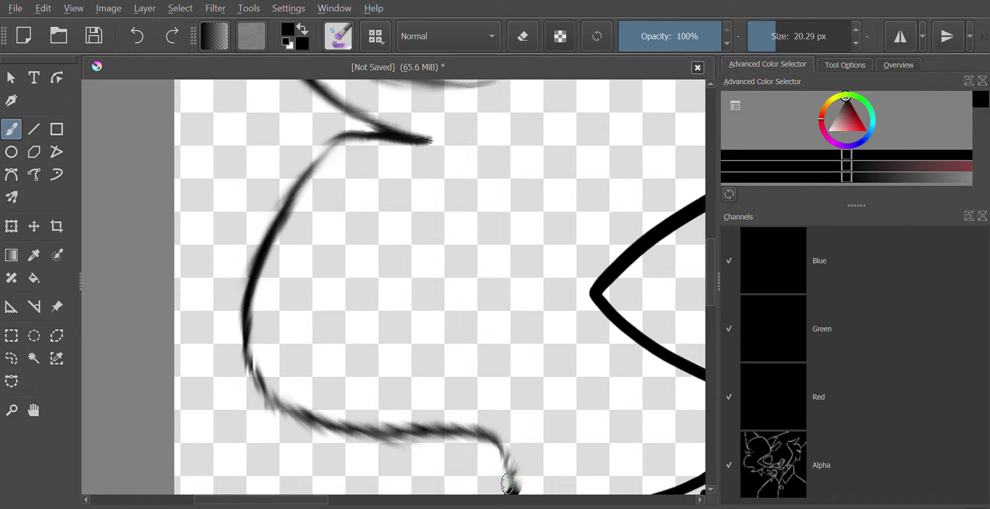
# Soften the line leading into the pointed shape and the line near the right edge
pyautogui.click(34, 410)
pyautogui.moveTo(338, 411); pyautogui.dragTo(232, 159)
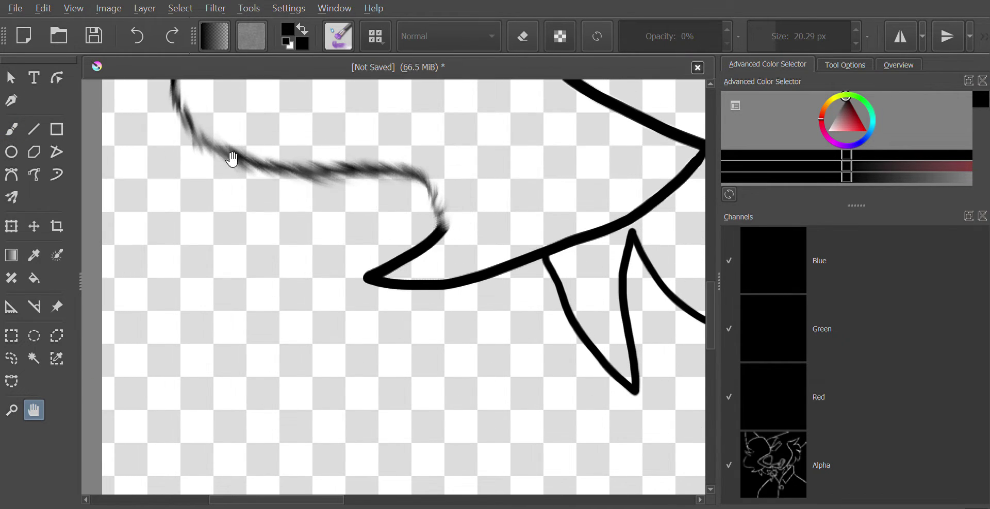
pyautogui.click(17, 130)
pyautogui.moveTo(456, 221)
pyautogui.mouseDown()
pyautogui.moveTo(410, 242)
pyautogui.moveTo(452, 237)
pyautogui.moveTo(353, 282)
pyautogui.moveTo(405, 269)
pyautogui.moveTo(433, 246)
pyautogui.mouseUp()
pyautogui.moveTo(696, 156)
pyautogui.mouseDown()
pyautogui.moveTo(662, 206)
pyautogui.moveTo(672, 180)
pyautogui.moveTo(602, 240)
pyautogui.moveTo(637, 196)
pyautogui.moveTo(586, 226)
pyautogui.moveTo(553, 263)
pyautogui.moveTo(582, 228)
pyautogui.moveTo(484, 293)
pyautogui.moveTo(558, 239)
pyautogui.moveTo(513, 253)
pyautogui.moveTo(406, 324)
pyautogui.moveTo(538, 236)
pyautogui.moveTo(372, 318)
pyautogui.moveTo(419, 280)
pyautogui.moveTo(386, 281)
pyautogui.moveTo(419, 267)
pyautogui.moveTo(357, 281)
pyautogui.mouseUp()
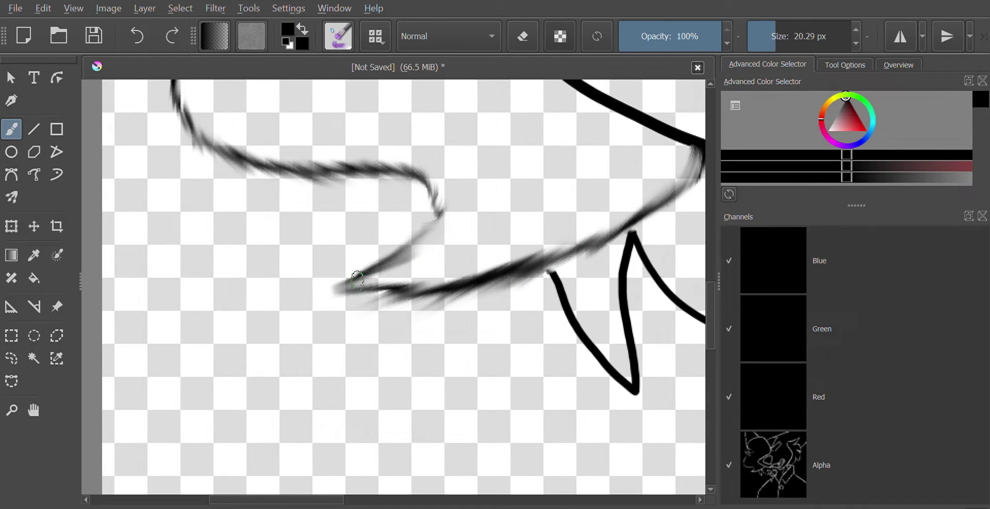
pyautogui.click(34, 410)
pyautogui.moveTo(542, 281)
pyautogui.mouseDown()
pyautogui.moveTo(170, 294)
pyautogui.moveTo(174, 327)
pyautogui.mouseUp()
# Smudge the first and second spikes into soft, fuzzy fur strokes
pyautogui.click(8, 133)
pyautogui.click(12, 129)
pyautogui.moveTo(183, 281)
pyautogui.mouseDown()
pyautogui.moveTo(187, 333)
pyautogui.moveTo(196, 298)
pyautogui.moveTo(215, 379)
pyautogui.mouseUp()
pyautogui.moveTo(205, 316); pyautogui.dragTo(264, 408)
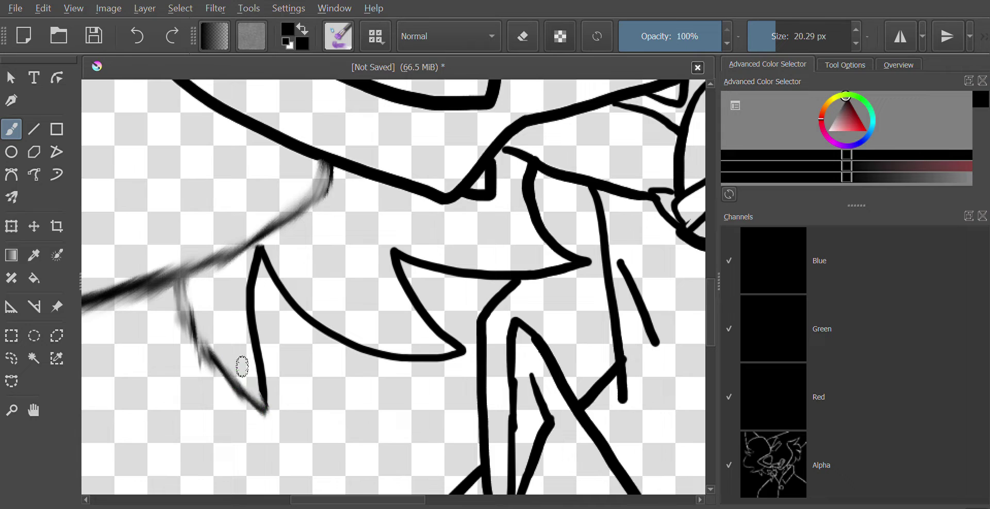
pyautogui.moveTo(242, 367); pyautogui.dragTo(274, 422)
pyautogui.moveTo(196, 322)
pyautogui.mouseDown()
pyautogui.moveTo(244, 405)
pyautogui.moveTo(210, 329)
pyautogui.moveTo(236, 379)
pyautogui.mouseUp()
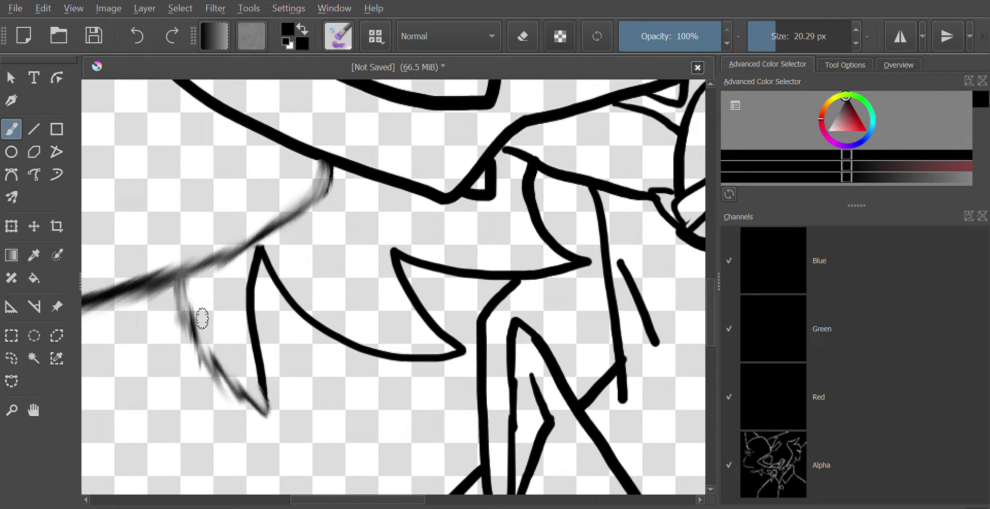
pyautogui.moveTo(194, 303); pyautogui.dragTo(195, 341)
pyautogui.moveTo(251, 246)
pyautogui.mouseDown()
pyautogui.moveTo(269, 292)
pyautogui.moveTo(262, 331)
pyautogui.moveTo(250, 269)
pyautogui.moveTo(271, 355)
pyautogui.moveTo(246, 314)
pyautogui.moveTo(246, 305)
pyautogui.moveTo(277, 412)
pyautogui.moveTo(254, 368)
pyautogui.moveTo(286, 434)
pyautogui.mouseUp()
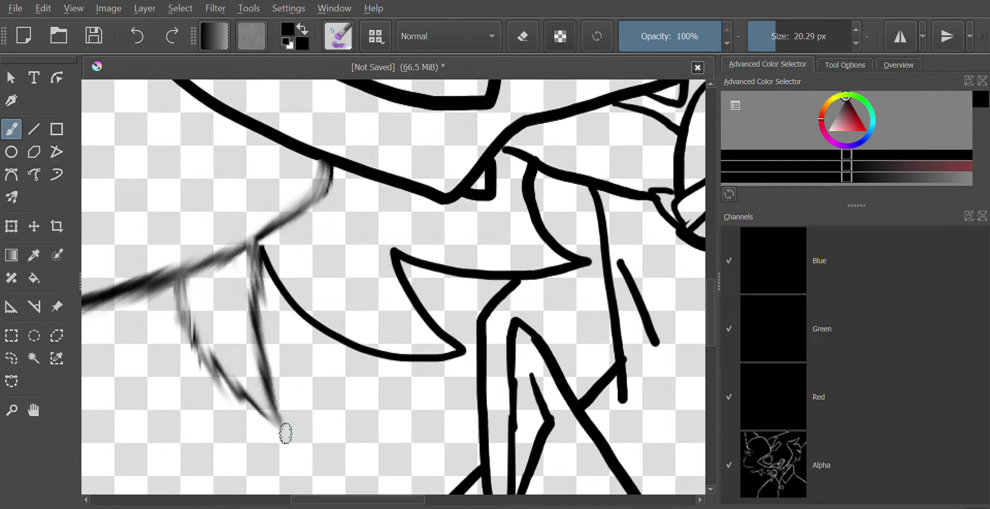
# Blend the lower curve, the curve beside the spikes and the upper curve into fur
pyautogui.moveTo(264, 241)
pyautogui.mouseDown()
pyautogui.moveTo(264, 288)
pyautogui.moveTo(273, 246)
pyautogui.moveTo(315, 347)
pyautogui.moveTo(299, 285)
pyautogui.moveTo(323, 325)
pyautogui.moveTo(375, 370)
pyautogui.moveTo(315, 305)
pyautogui.moveTo(397, 376)
pyautogui.moveTo(348, 328)
pyautogui.moveTo(399, 365)
pyautogui.moveTo(373, 340)
pyautogui.moveTo(442, 373)
pyautogui.moveTo(415, 345)
pyautogui.moveTo(449, 356)
pyautogui.moveTo(432, 350)
pyautogui.moveTo(458, 333)
pyautogui.mouseUp()
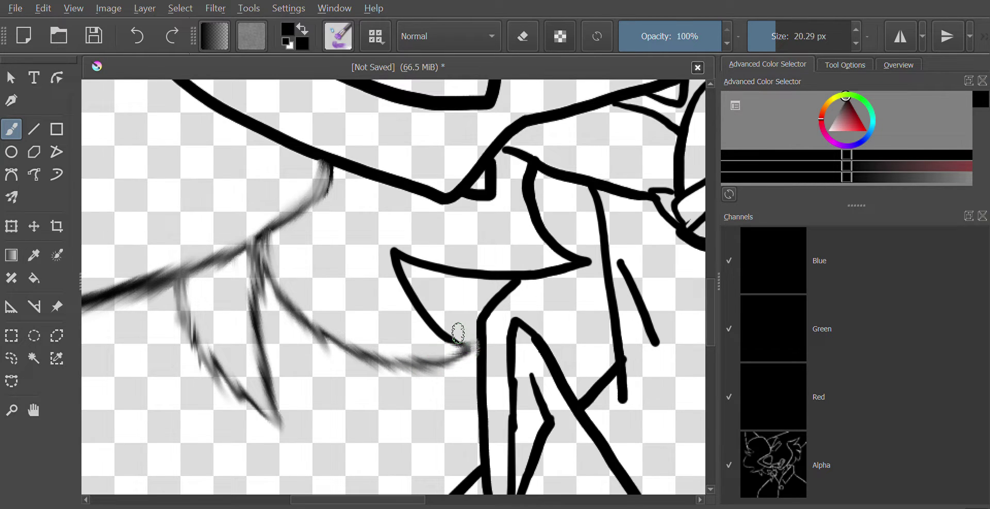
pyautogui.moveTo(381, 240)
pyautogui.mouseDown()
pyautogui.moveTo(443, 321)
pyautogui.moveTo(397, 282)
pyautogui.moveTo(458, 335)
pyautogui.moveTo(411, 303)
pyautogui.moveTo(453, 339)
pyautogui.moveTo(442, 338)
pyautogui.moveTo(396, 271)
pyautogui.mouseUp()
pyautogui.moveTo(398, 233)
pyautogui.mouseDown()
pyautogui.moveTo(421, 275)
pyautogui.moveTo(400, 246)
pyautogui.moveTo(464, 290)
pyautogui.moveTo(444, 256)
pyautogui.moveTo(509, 283)
pyautogui.moveTo(479, 265)
pyautogui.moveTo(531, 279)
pyautogui.moveTo(487, 269)
pyautogui.moveTo(585, 260)
pyautogui.mouseUp()
pyautogui.moveTo(522, 168)
pyautogui.mouseDown()
pyautogui.moveTo(536, 214)
pyautogui.moveTo(521, 175)
pyautogui.moveTo(520, 208)
pyautogui.moveTo(530, 224)
pyautogui.moveTo(582, 253)
pyautogui.moveTo(567, 255)
pyautogui.moveTo(581, 235)
pyautogui.mouseUp()
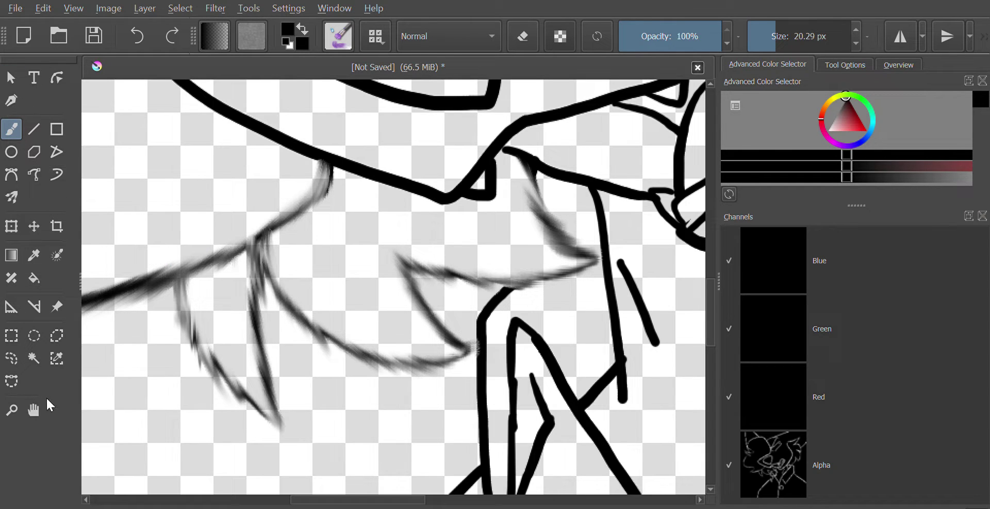
pyautogui.click(34, 410)
pyautogui.moveTo(561, 231); pyautogui.dragTo(298, 360)
pyautogui.moveTo(406, 213); pyautogui.dragTo(521, 466)
pyautogui.moveTo(348, 239)
pyautogui.mouseDown()
pyautogui.moveTo(309, 354)
pyautogui.moveTo(391, 482)
pyautogui.mouseUp()
pyautogui.moveTo(115, 163)
pyautogui.mouseDown()
pyautogui.moveTo(347, 240)
pyautogui.moveTo(495, 211)
pyautogui.moveTo(463, 188)
pyautogui.moveTo(453, 201)
pyautogui.mouseUp()
# Flick wispy fur strokes along the head outline and across its top, redoing one bad flick
pyautogui.click(12, 129)
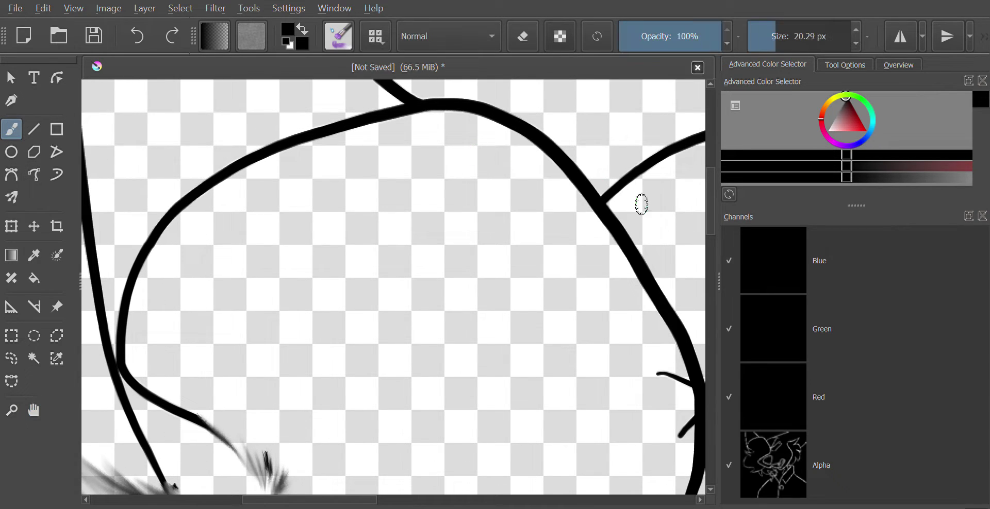
pyautogui.moveTo(585, 217); pyautogui.dragTo(554, 100)
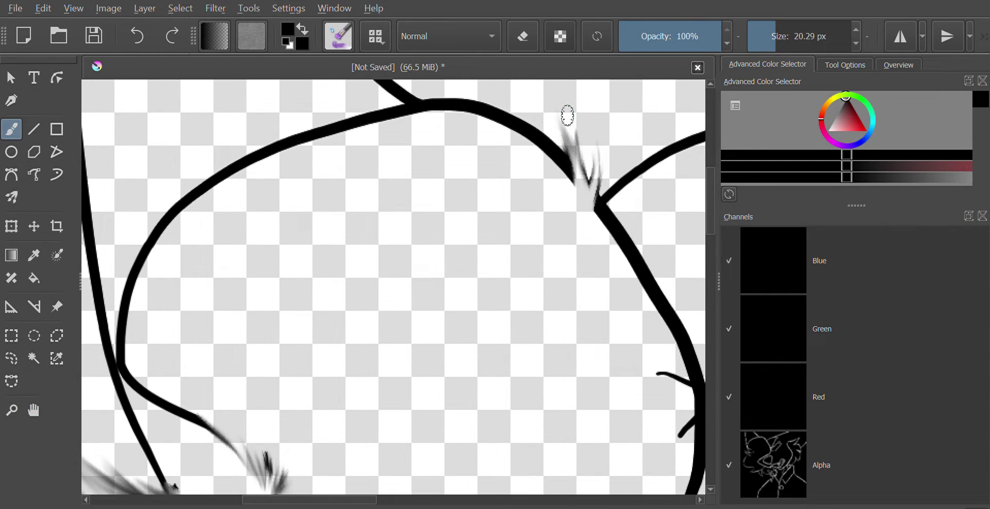
pyautogui.hotkey('ctrl', 'z')
pyautogui.hotkey('ctrl', 'z')
pyautogui.hotkey('ctrl', 'z')
pyautogui.moveTo(592, 227); pyautogui.dragTo(586, 150)
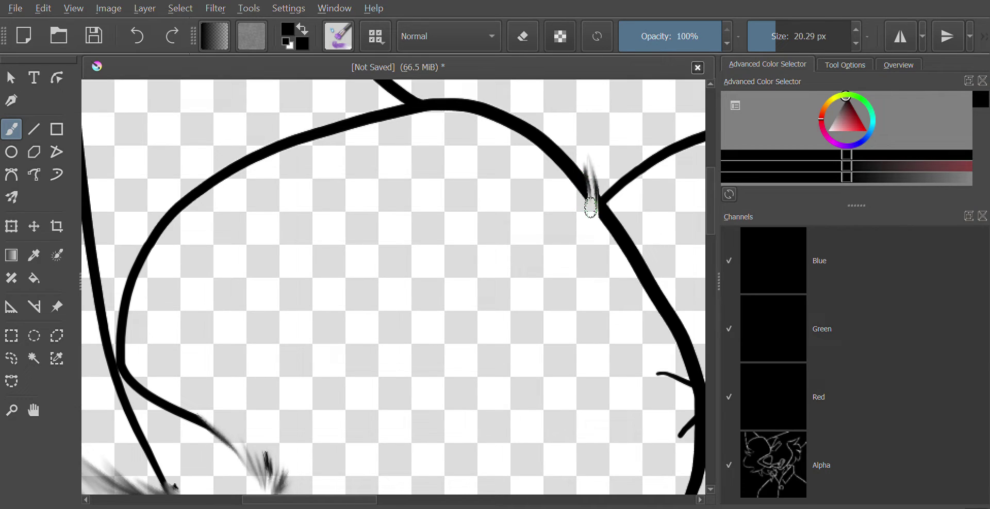
pyautogui.moveTo(591, 208); pyautogui.dragTo(573, 145)
pyautogui.moveTo(580, 183)
pyautogui.mouseDown()
pyautogui.moveTo(543, 105)
pyautogui.moveTo(529, 98)
pyautogui.mouseUp()
pyautogui.moveTo(549, 154)
pyautogui.mouseDown()
pyautogui.moveTo(499, 95)
pyautogui.moveTo(471, 88)
pyautogui.mouseUp()
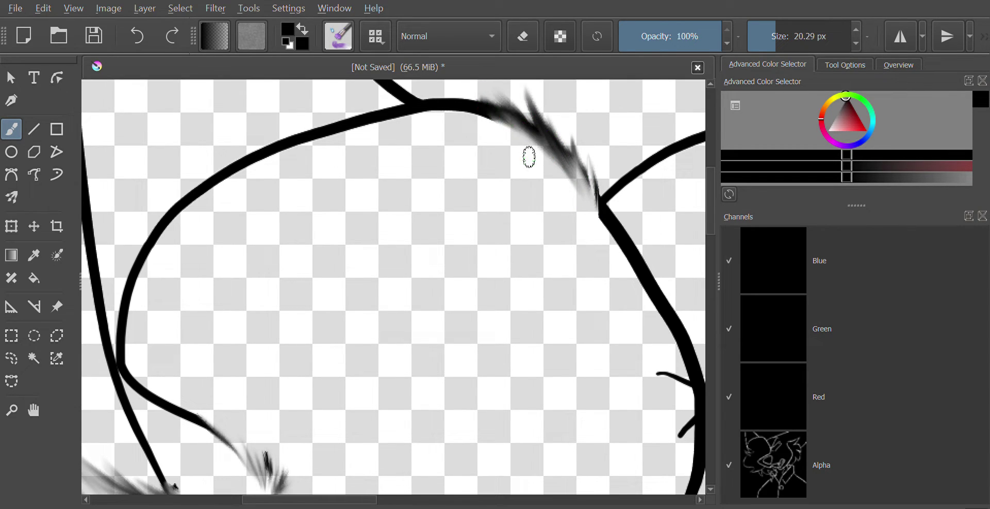
pyautogui.moveTo(513, 133)
pyautogui.mouseDown()
pyautogui.moveTo(434, 87)
pyautogui.moveTo(405, 90)
pyautogui.mouseUp()
pyautogui.moveTo(442, 117)
pyautogui.mouseDown()
pyautogui.moveTo(372, 106)
pyautogui.moveTo(328, 119)
pyautogui.mouseUp()
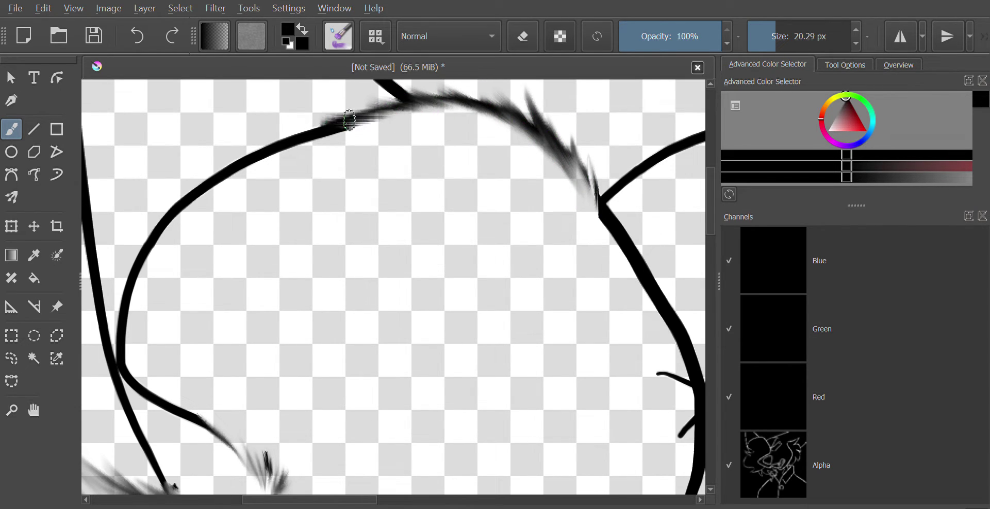
pyautogui.moveTo(416, 131); pyautogui.dragTo(302, 121)
pyautogui.moveTo(365, 146)
pyautogui.mouseDown()
pyautogui.moveTo(273, 142)
pyautogui.moveTo(323, 137)
pyautogui.moveTo(246, 150)
pyautogui.mouseUp()
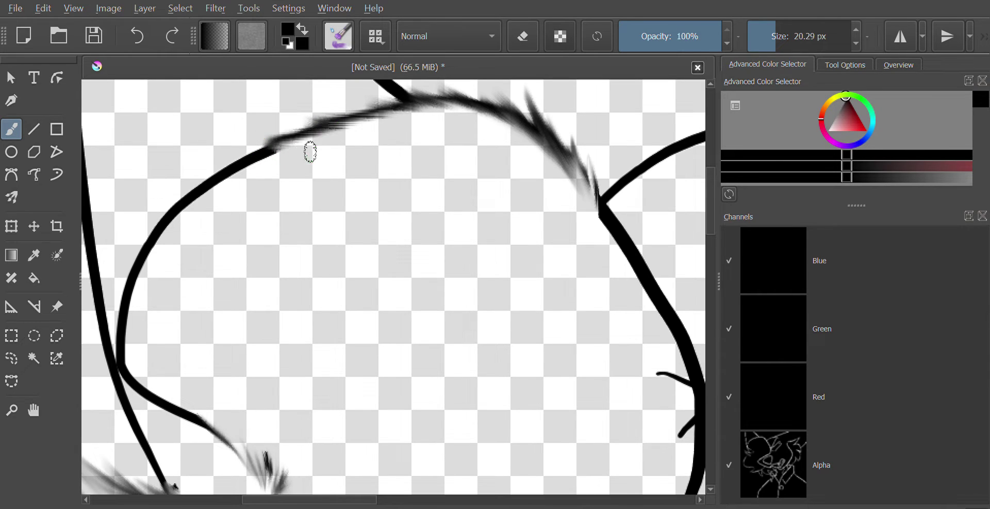
# Feather the curve down the left side of the head into thin fur
pyautogui.moveTo(309, 152)
pyautogui.mouseDown()
pyautogui.moveTo(240, 151)
pyautogui.moveTo(173, 207)
pyautogui.mouseUp()
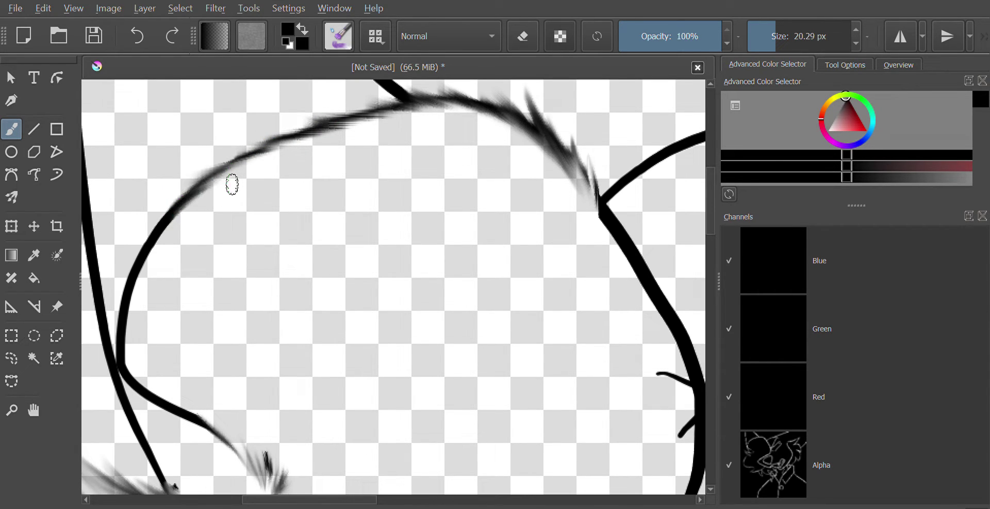
pyautogui.moveTo(232, 185); pyautogui.dragTo(129, 257)
pyautogui.moveTo(206, 213); pyautogui.dragTo(113, 299)
pyautogui.moveTo(190, 227); pyautogui.dragTo(98, 335)
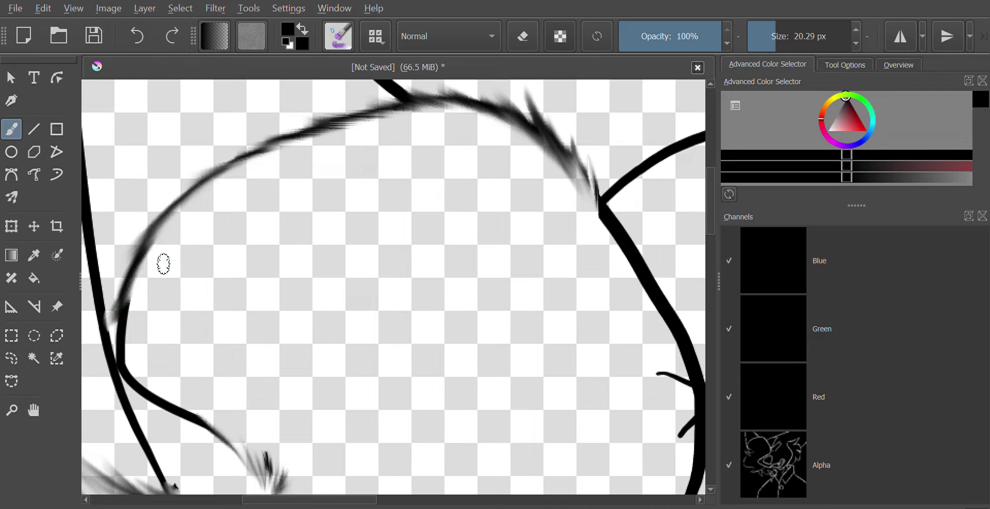
pyautogui.moveTo(160, 268); pyautogui.dragTo(117, 356)
pyautogui.moveTo(137, 300)
pyautogui.mouseDown()
pyautogui.moveTo(116, 358)
pyautogui.moveTo(127, 384)
pyautogui.moveTo(199, 438)
pyautogui.mouseUp()
# Finish the head-curve fur down to the lower line, undoing a faint smear
pyautogui.moveTo(165, 379)
pyautogui.mouseDown()
pyautogui.moveTo(219, 453)
pyautogui.moveTo(218, 421)
pyautogui.mouseUp()
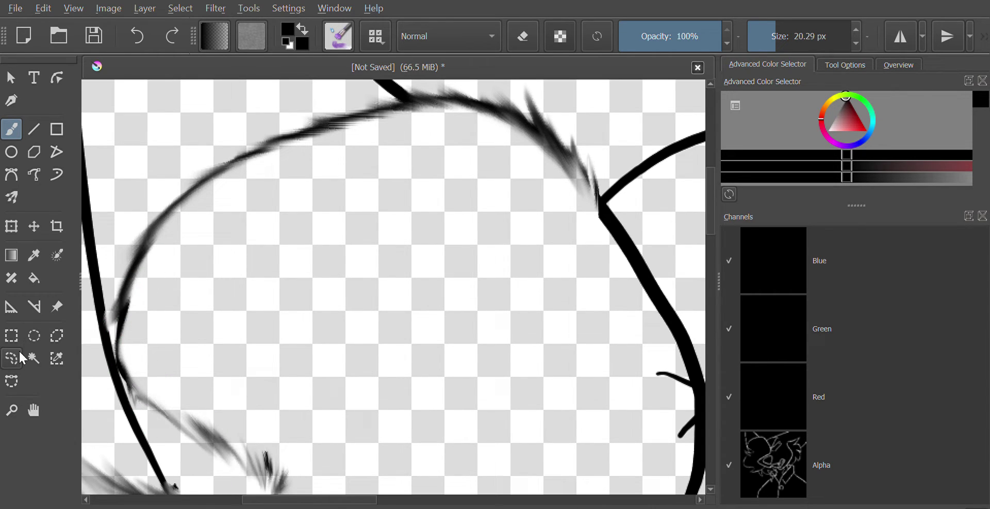
pyautogui.click(34, 410)
pyautogui.moveTo(83, 390); pyautogui.dragTo(189, 312)
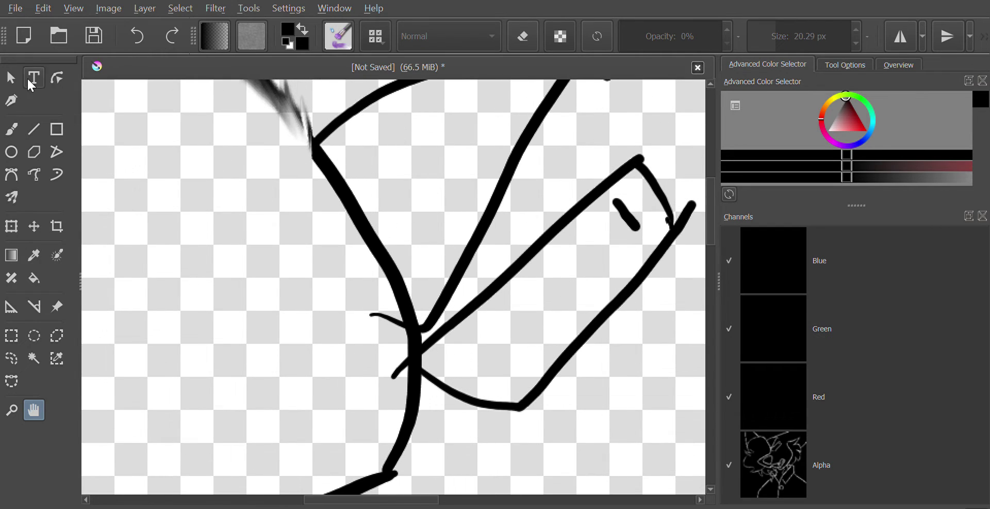
pyautogui.click(11, 129)
pyautogui.moveTo(386, 465)
pyautogui.mouseDown()
pyautogui.moveTo(410, 448)
pyautogui.moveTo(413, 395)
pyautogui.moveTo(406, 401)
pyautogui.mouseUp()
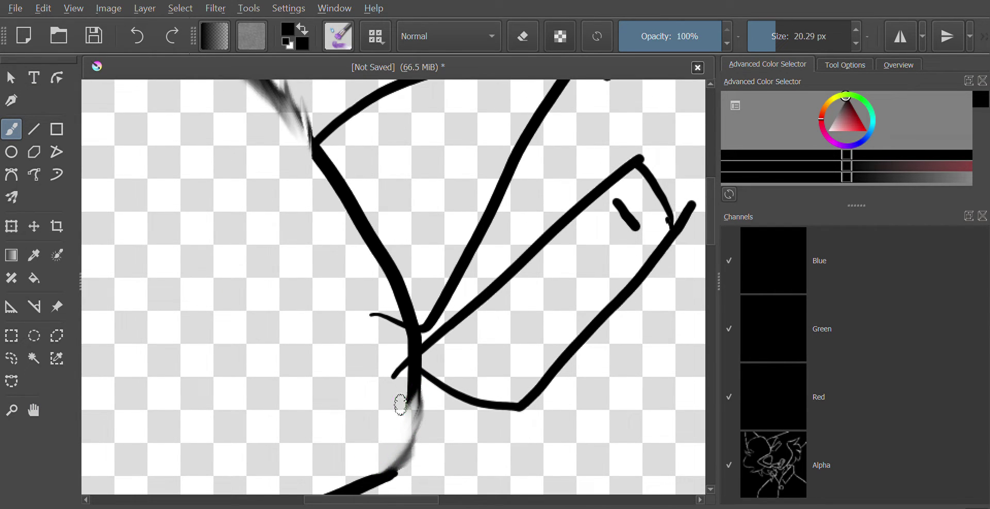
pyautogui.hotkey('ctrl', 'z')
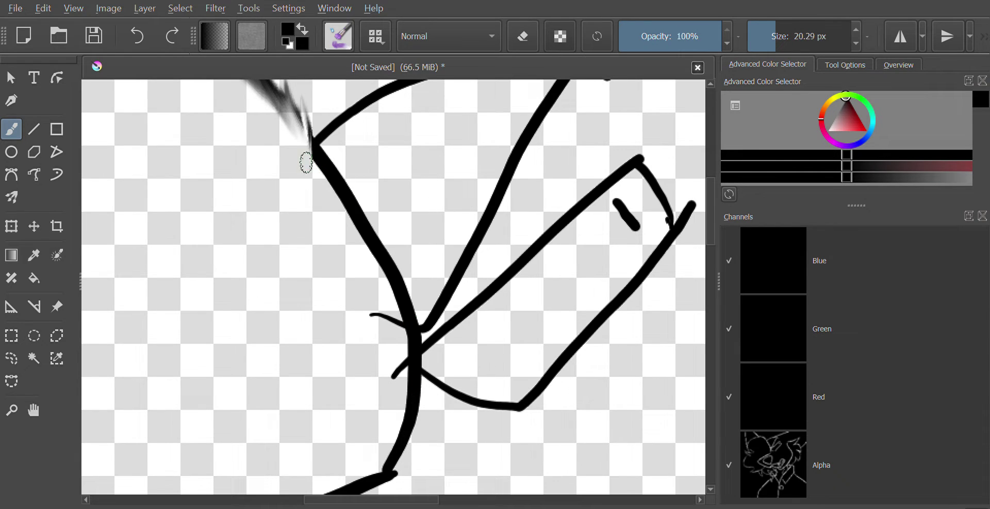
# Smudge the outline beside the rectangular shape into fur from top to bottom
pyautogui.moveTo(306, 163)
pyautogui.mouseDown()
pyautogui.moveTo(361, 177)
pyautogui.moveTo(377, 219)
pyautogui.mouseUp()
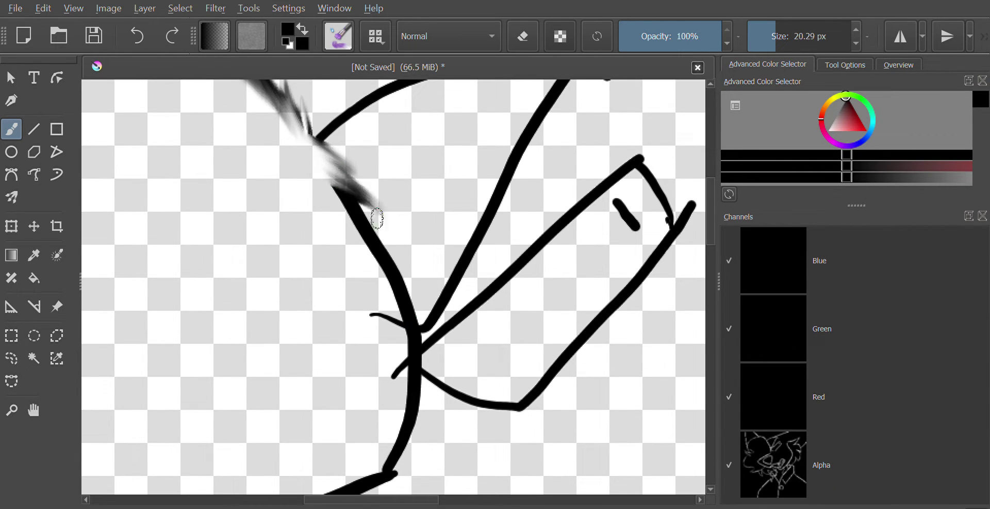
pyautogui.moveTo(309, 178); pyautogui.dragTo(388, 237)
pyautogui.moveTo(348, 204); pyautogui.dragTo(399, 267)
pyautogui.moveTo(361, 225); pyautogui.dragTo(413, 289)
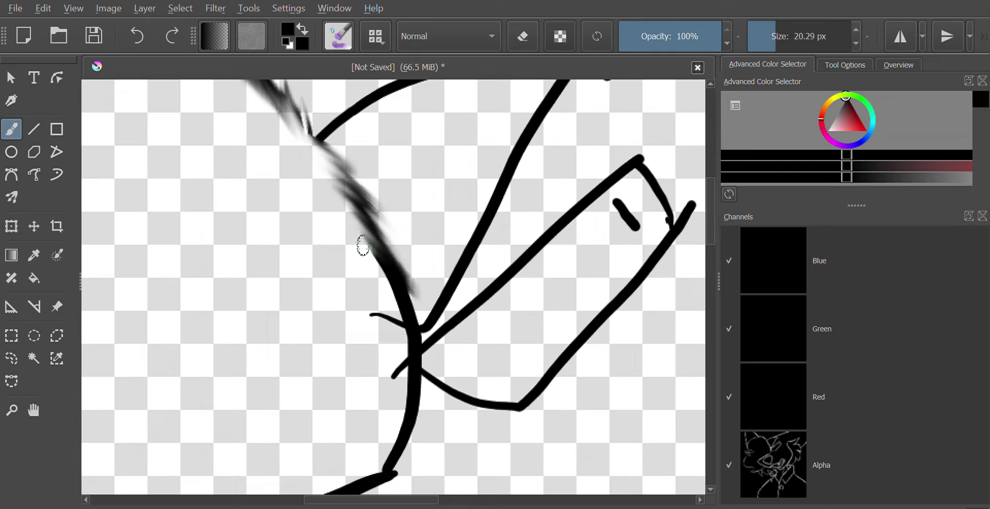
pyautogui.moveTo(363, 247)
pyautogui.mouseDown()
pyautogui.moveTo(412, 325)
pyautogui.moveTo(396, 305)
pyautogui.moveTo(415, 436)
pyautogui.moveTo(403, 464)
pyautogui.moveTo(399, 428)
pyautogui.moveTo(389, 464)
pyautogui.mouseUp()
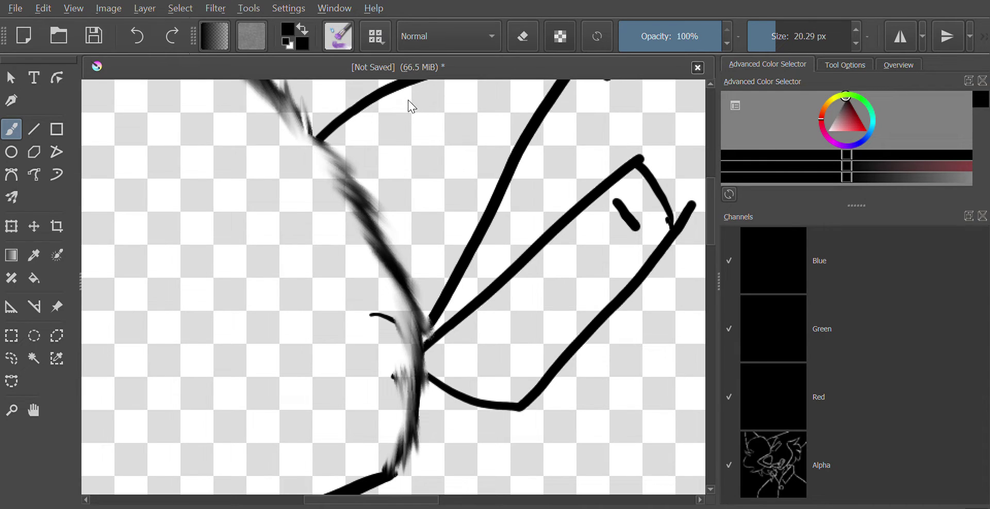
# With a 40 px ink pen, add short strokes to touch up the line junctions
pyautogui.press('/')
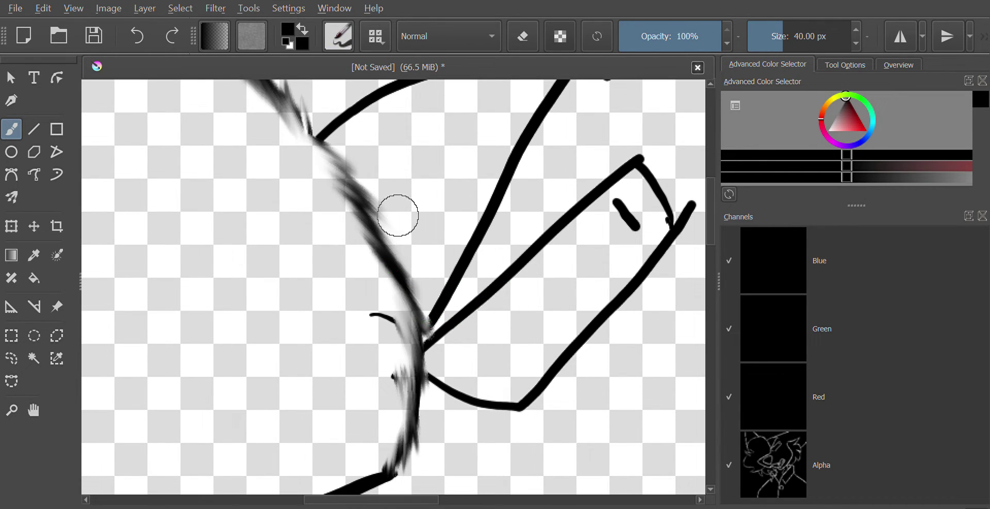
pyautogui.moveTo(378, 317); pyautogui.dragTo(377, 317)
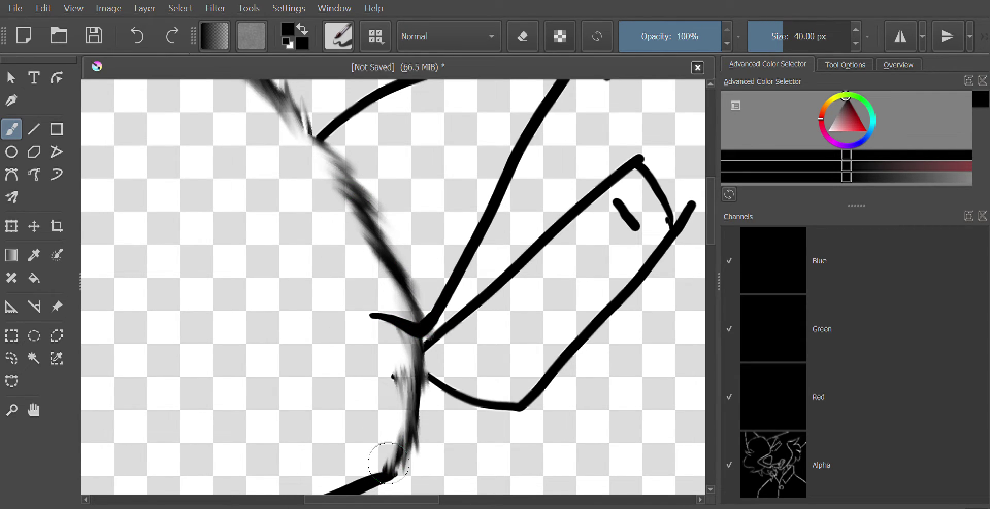
pyautogui.moveTo(385, 470); pyautogui.dragTo(385, 470)
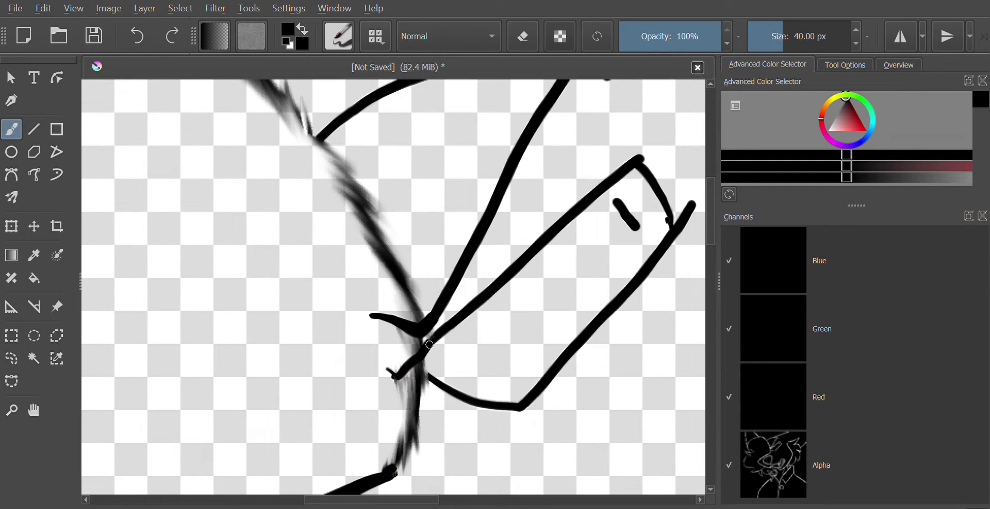
pyautogui.moveTo(429, 344); pyautogui.dragTo(428, 380)
pyautogui.press('-')
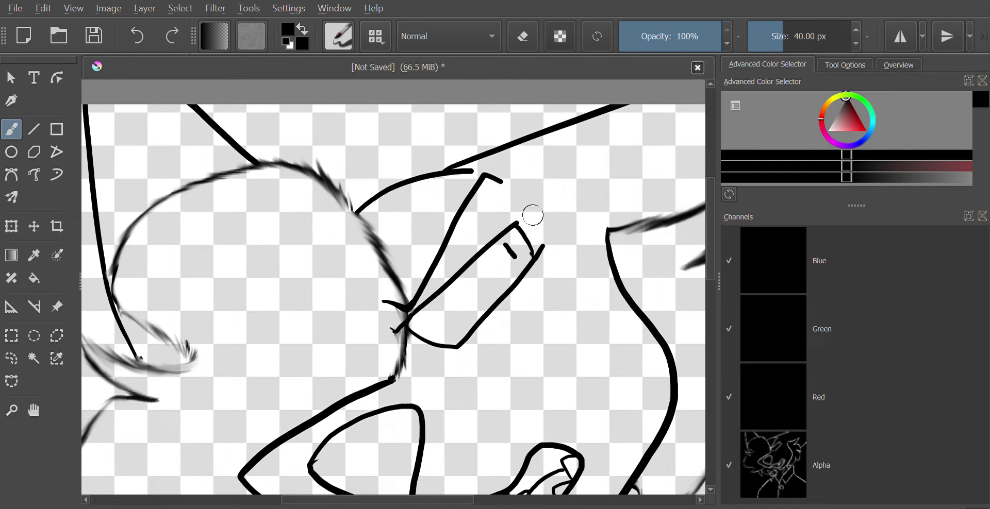
# With a smaller smudge brush, blur and fade the vertical neck line downward
pyautogui.press('h')
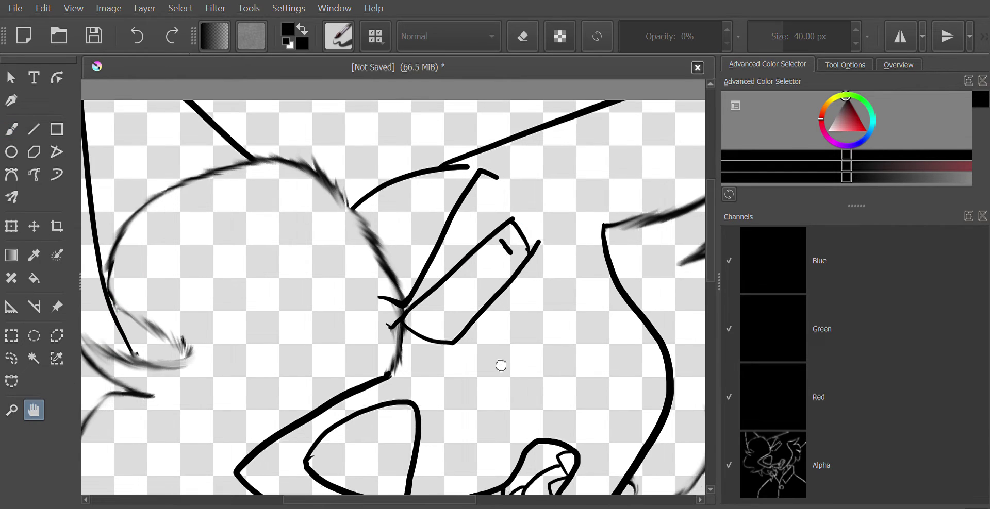
pyautogui.moveTo(502, 366); pyautogui.dragTo(269, 205)
pyautogui.click(11, 129)
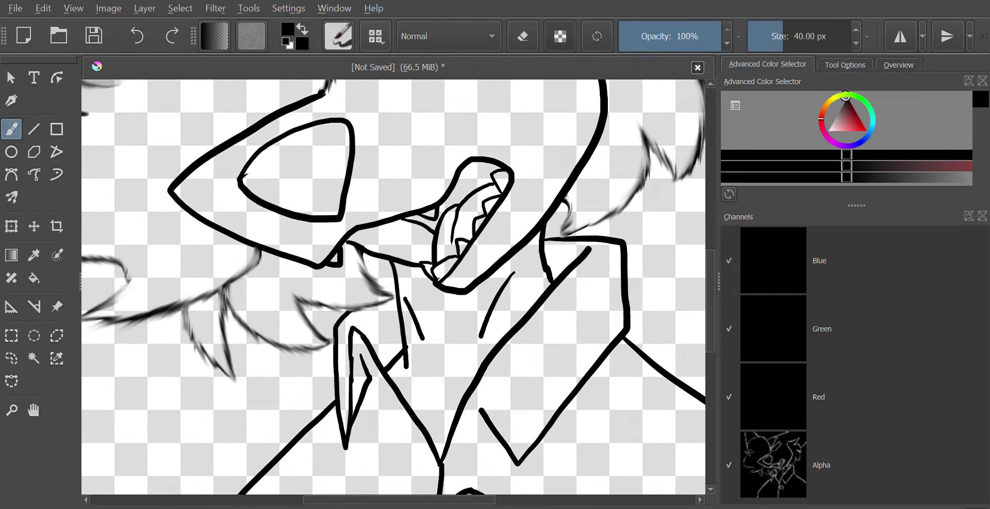
pyautogui.press('/')
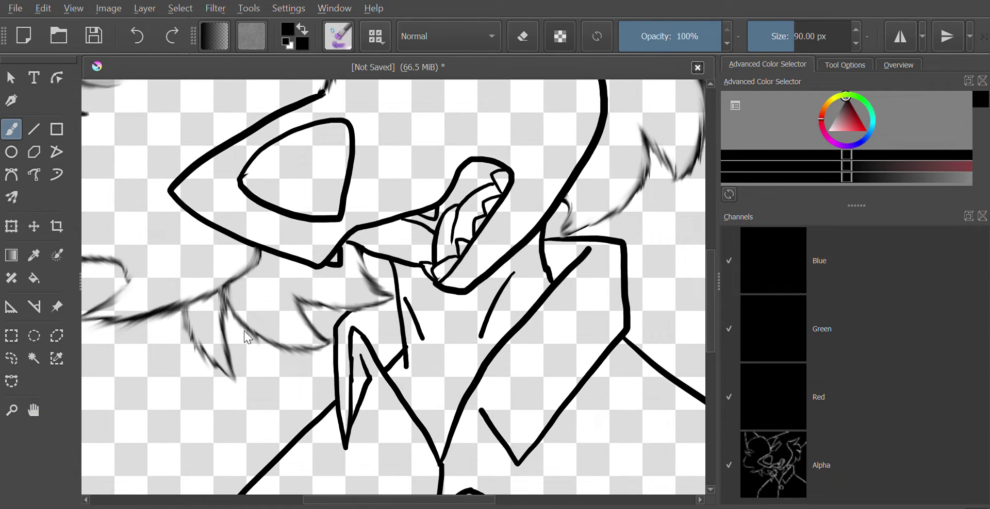
pyautogui.keyDown('ctrl'); pyautogui.click(155, 399); pyautogui.keyUp('ctrl')
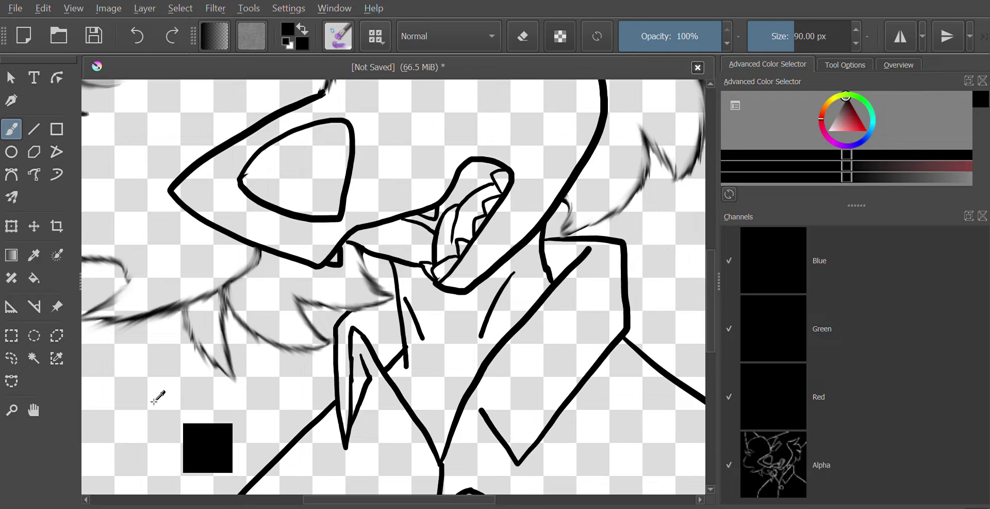
pyautogui.press('+')
pyautogui.press('+')
pyautogui.press('+')
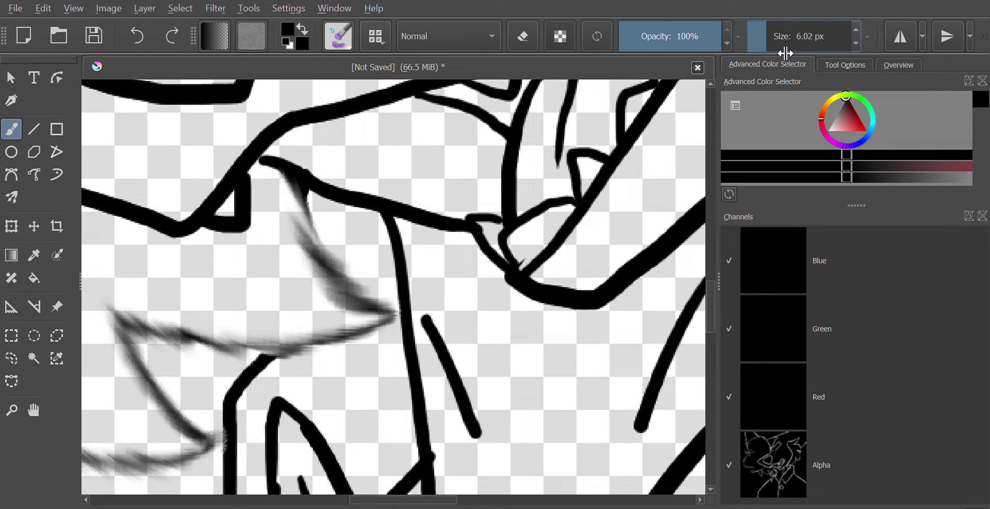
pyautogui.moveTo(812, 41); pyautogui.dragTo(775, 41)
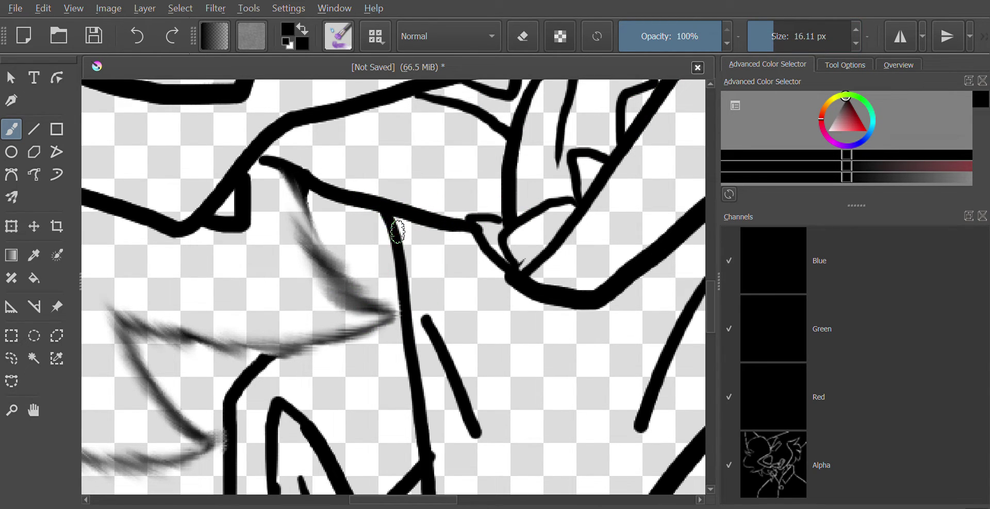
pyautogui.moveTo(391, 224); pyautogui.dragTo(404, 322)
pyautogui.moveTo(413, 262); pyautogui.dragTo(407, 311)
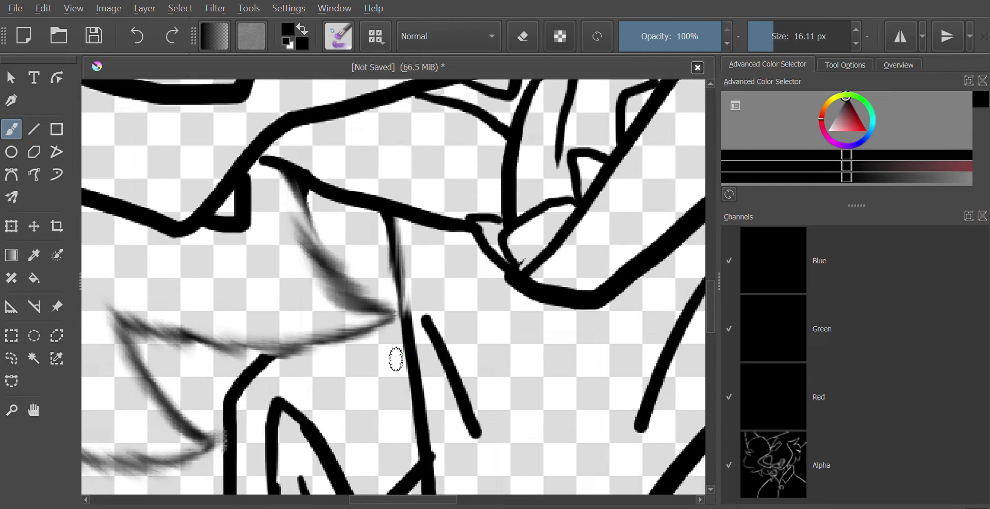
pyautogui.moveTo(395, 359)
pyautogui.mouseDown()
pyautogui.moveTo(412, 335)
pyautogui.moveTo(415, 371)
pyautogui.moveTo(422, 352)
pyautogui.moveTo(421, 462)
pyautogui.mouseUp()
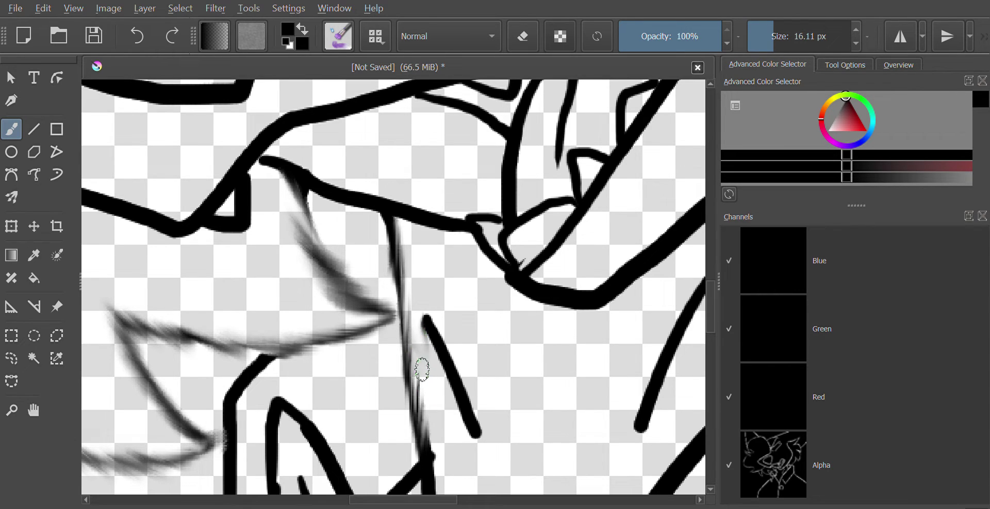
pyautogui.moveTo(422, 369); pyautogui.dragTo(420, 483)
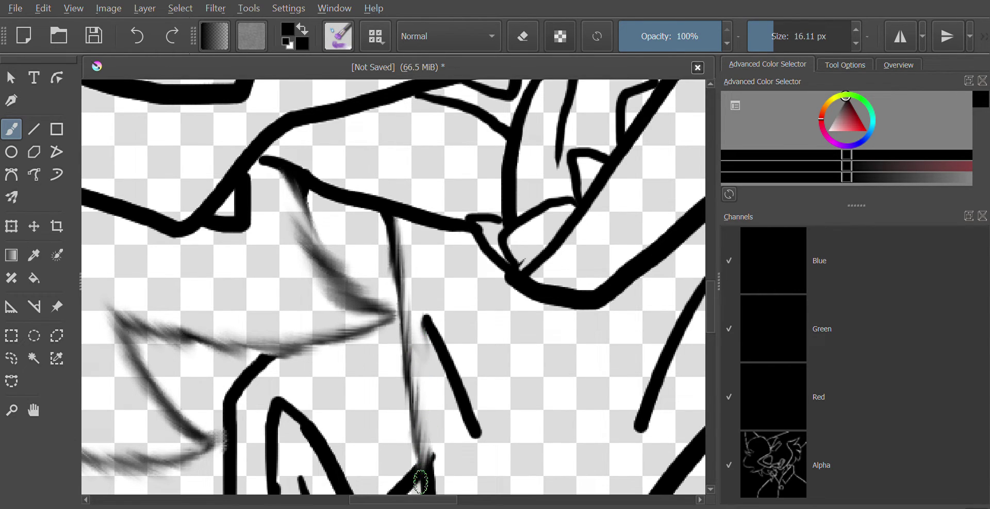
# Smear the short diagonal neck line into soft fur
pyautogui.click(38, 410)
pyautogui.moveTo(478, 375)
pyautogui.mouseDown()
pyautogui.moveTo(354, 276)
pyautogui.moveTo(351, 247)
pyautogui.mouseUp()
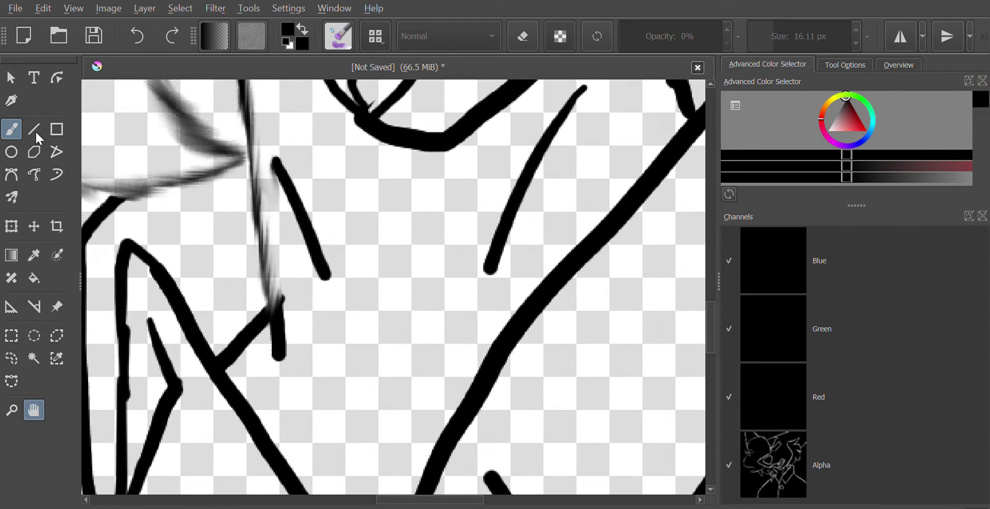
pyautogui.press('b')
pyautogui.moveTo(281, 294); pyautogui.dragTo(262, 357)
pyautogui.moveTo(277, 355); pyautogui.dragTo(280, 370)
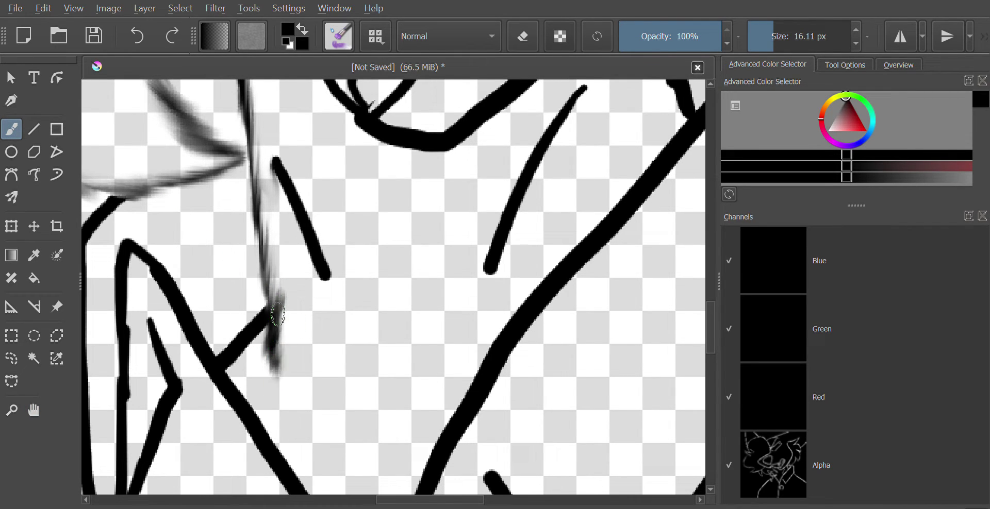
pyautogui.moveTo(260, 311)
pyautogui.mouseDown()
pyautogui.moveTo(251, 336)
pyautogui.moveTo(273, 325)
pyautogui.moveTo(222, 352)
pyautogui.moveTo(259, 334)
pyautogui.moveTo(219, 371)
pyautogui.mouseUp()
# Smear the collar line junction into a soft fur tuft and lighten its dark stub
pyautogui.click(34, 411)
pyautogui.moveTo(525, 261)
pyautogui.mouseDown()
pyautogui.moveTo(287, 356)
pyautogui.moveTo(222, 461)
pyautogui.mouseUp()
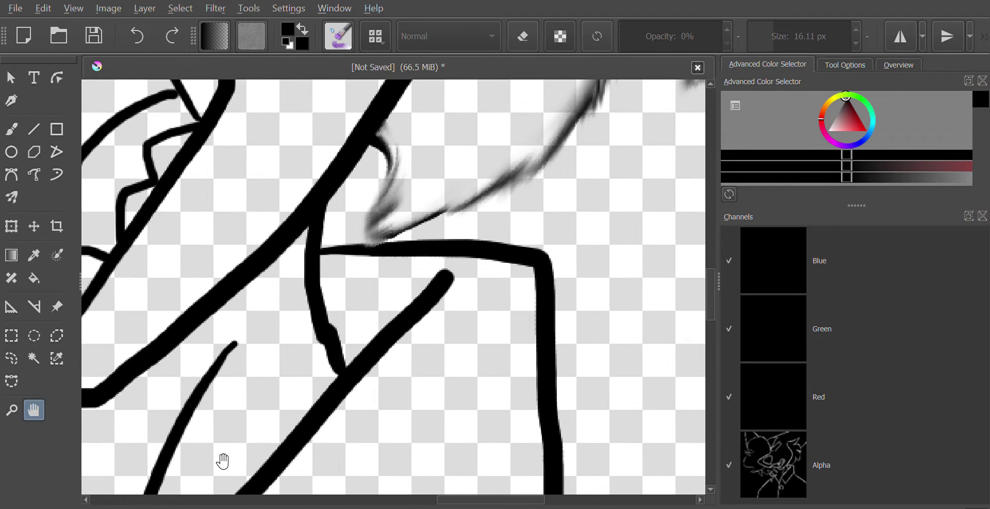
pyautogui.click(11, 129)
pyautogui.moveTo(322, 250)
pyautogui.mouseDown()
pyautogui.moveTo(320, 222)
pyautogui.moveTo(328, 246)
pyautogui.moveTo(313, 224)
pyautogui.moveTo(333, 281)
pyautogui.moveTo(295, 243)
pyautogui.moveTo(335, 290)
pyautogui.moveTo(310, 285)
pyautogui.moveTo(352, 325)
pyautogui.moveTo(289, 292)
pyautogui.moveTo(342, 321)
pyautogui.moveTo(304, 316)
pyautogui.moveTo(326, 354)
pyautogui.moveTo(357, 339)
pyautogui.moveTo(304, 346)
pyautogui.moveTo(329, 325)
pyautogui.moveTo(291, 315)
pyautogui.moveTo(347, 306)
pyautogui.moveTo(302, 293)
pyautogui.moveTo(353, 303)
pyautogui.mouseUp()
pyautogui.moveTo(302, 276); pyautogui.dragTo(352, 294)
pyautogui.press('-')
pyautogui.press('-')
pyautogui.press('-')
pyautogui.press('-')
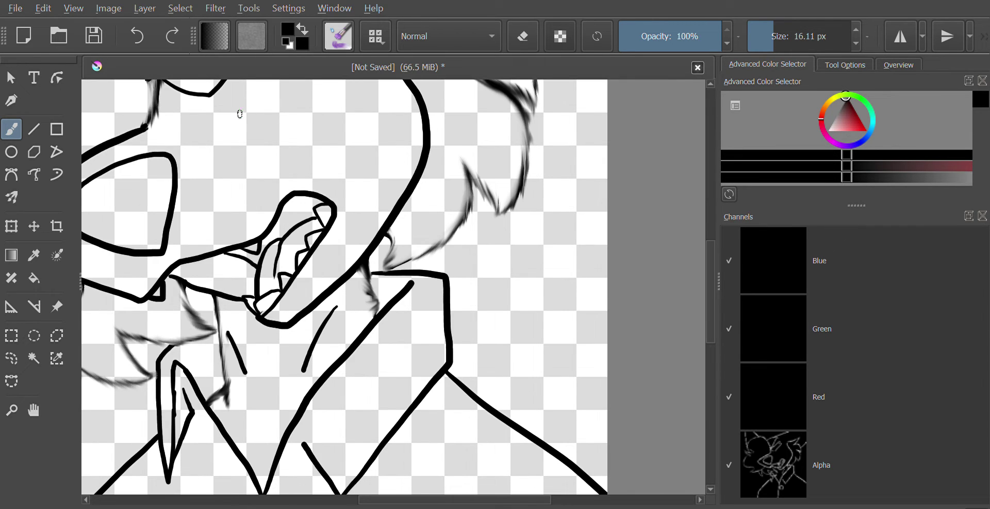
pyautogui.click(33, 410)
pyautogui.moveTo(168, 99); pyautogui.dragTo(705, 328)
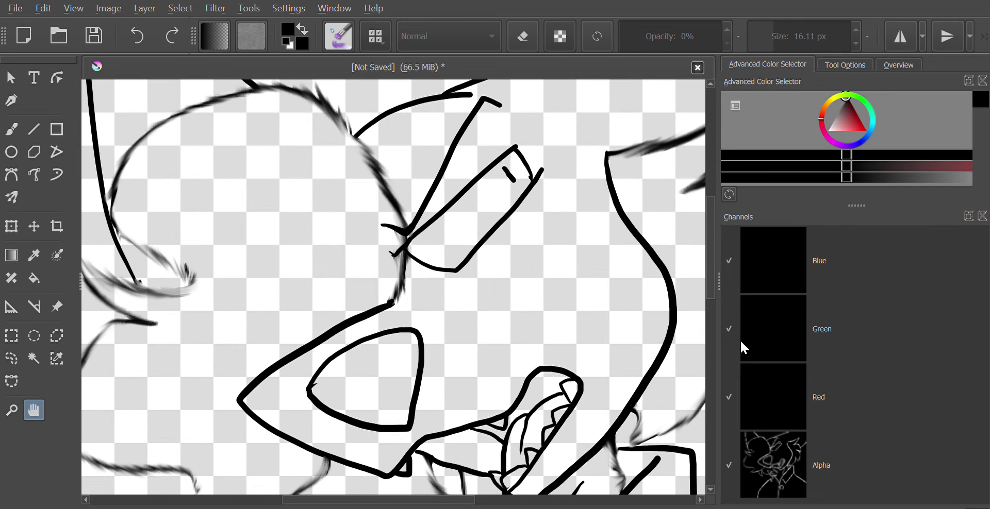
pyautogui.click(34, 279)
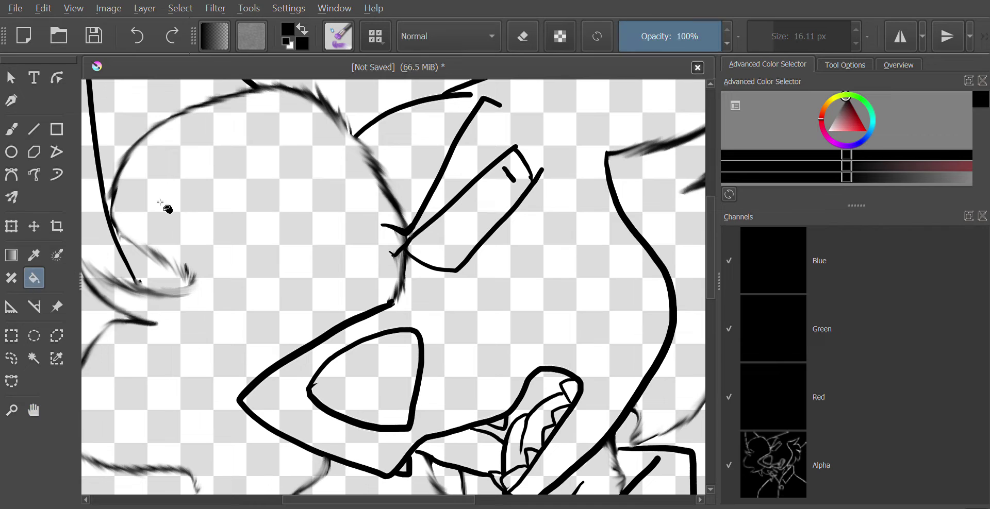
pyautogui.scroll(-2, 161, 205)
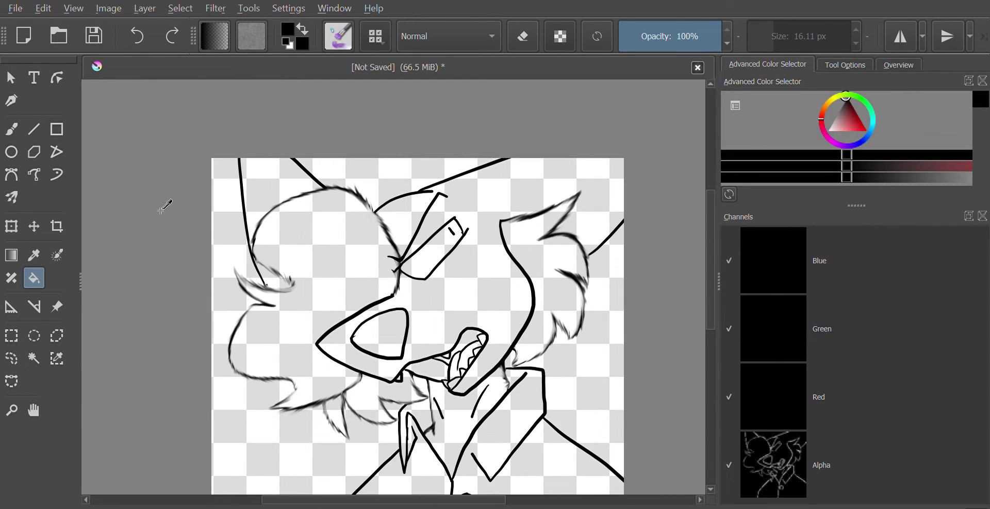
pyautogui.click(34, 410)
pyautogui.moveTo(329, 410)
pyautogui.mouseDown()
pyautogui.moveTo(291, 319)
pyautogui.moveTo(309, 352)
pyautogui.mouseUp()
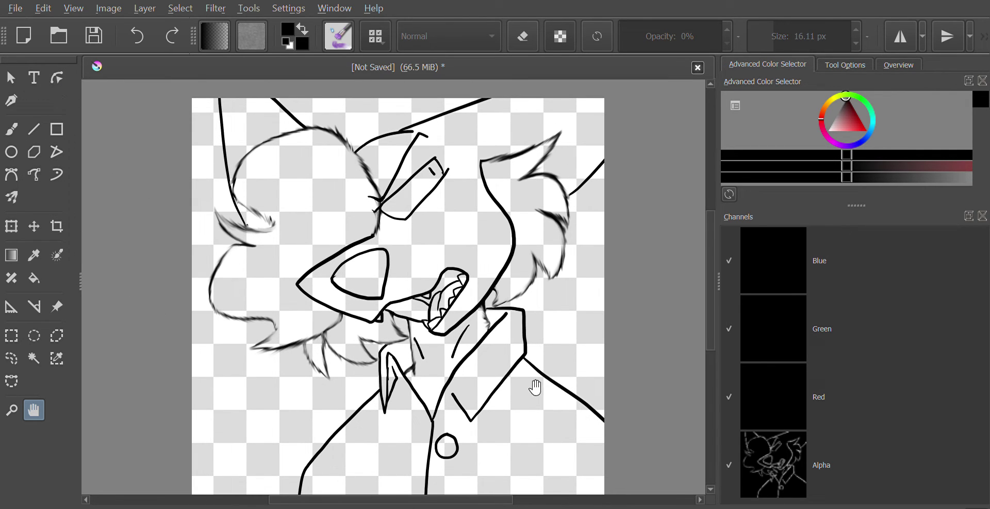
pyautogui.click(11, 129)
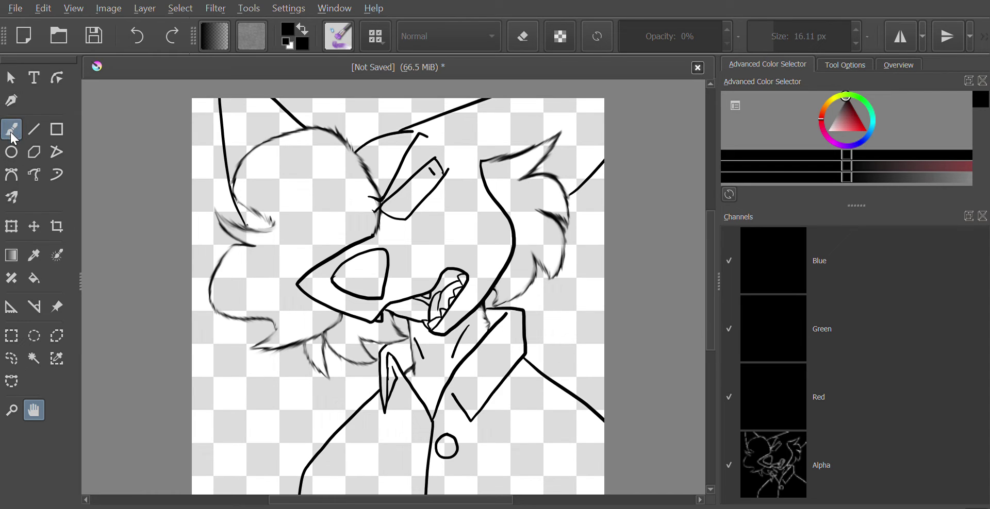
# Paint the background white with a 1000 px round brush, then shrink it and switch back to black
pyautogui.moveTo(847, 131); pyautogui.dragTo(806, 145)
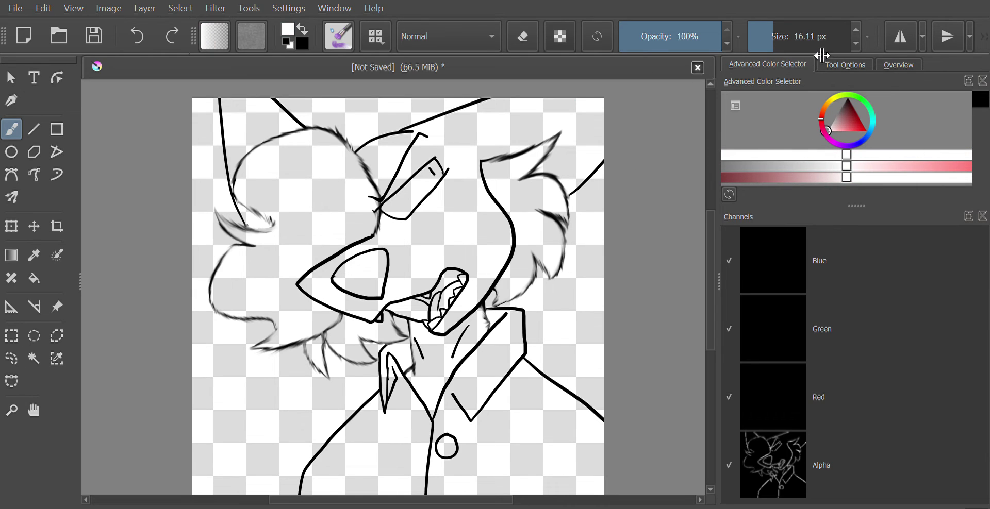
pyautogui.press('/')
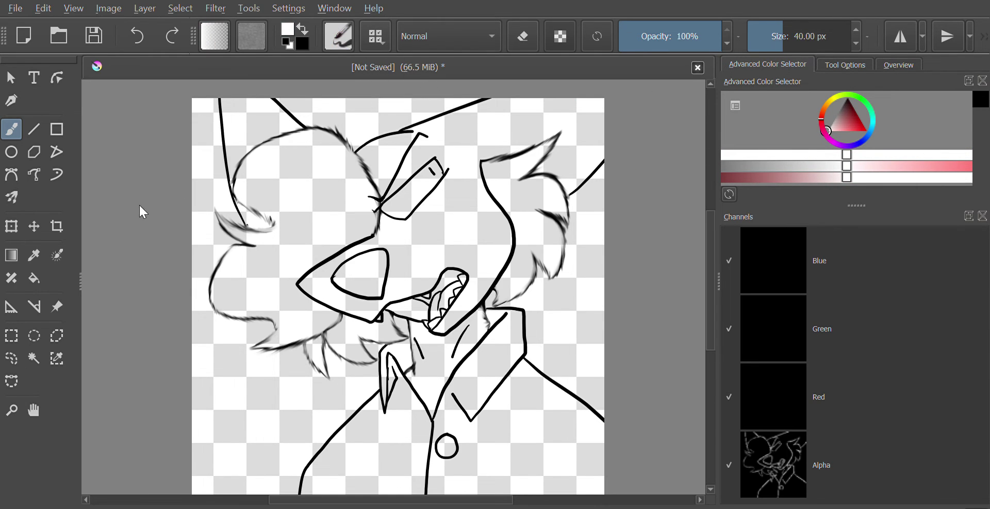
pyautogui.click(140, 206)
pyautogui.moveTo(821, 46); pyautogui.dragTo(872, 55)
pyautogui.moveTo(658, 170)
pyautogui.mouseDown()
pyautogui.moveTo(556, 300)
pyautogui.moveTo(615, 343)
pyautogui.moveTo(600, 388)
pyautogui.moveTo(570, 399)
pyautogui.moveTo(661, 206)
pyautogui.moveTo(521, 315)
pyautogui.moveTo(202, 499)
pyautogui.moveTo(176, 385)
pyautogui.moveTo(168, 171)
pyautogui.moveTo(289, 54)
pyautogui.moveTo(676, 111)
pyautogui.moveTo(131, 200)
pyautogui.moveTo(194, 339)
pyautogui.moveTo(289, 461)
pyautogui.moveTo(284, 395)
pyautogui.moveTo(324, 186)
pyautogui.moveTo(364, 290)
pyautogui.moveTo(333, 453)
pyautogui.moveTo(432, 399)
pyautogui.moveTo(539, 413)
pyautogui.mouseUp()
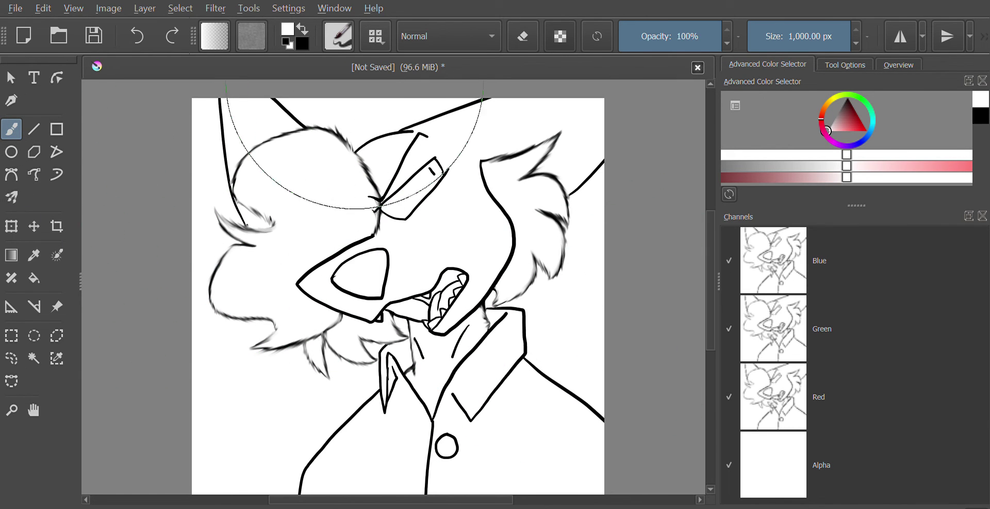
pyautogui.moveTo(791, 37)
pyautogui.mouseDown()
pyautogui.moveTo(792, 46)
pyautogui.moveTo(771, 49)
pyautogui.mouseUp()
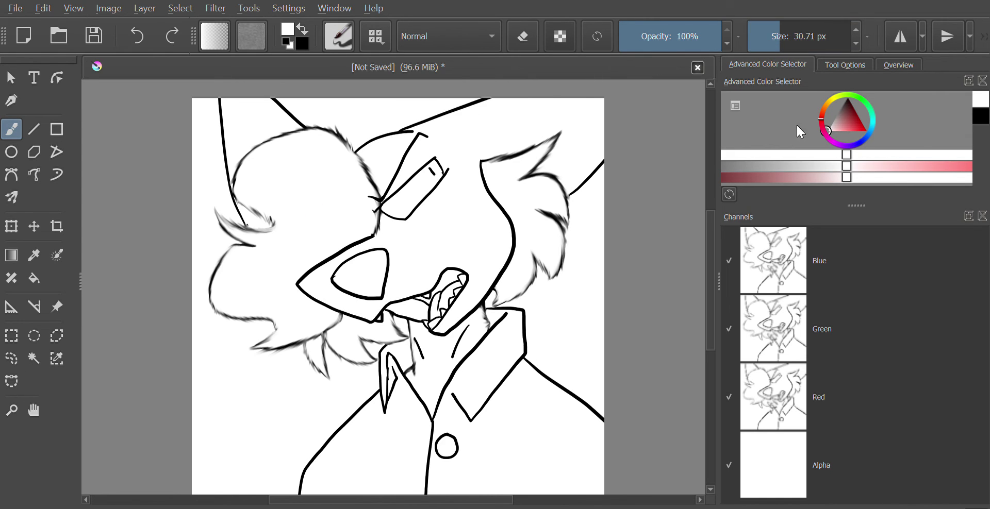
pyautogui.press('x')
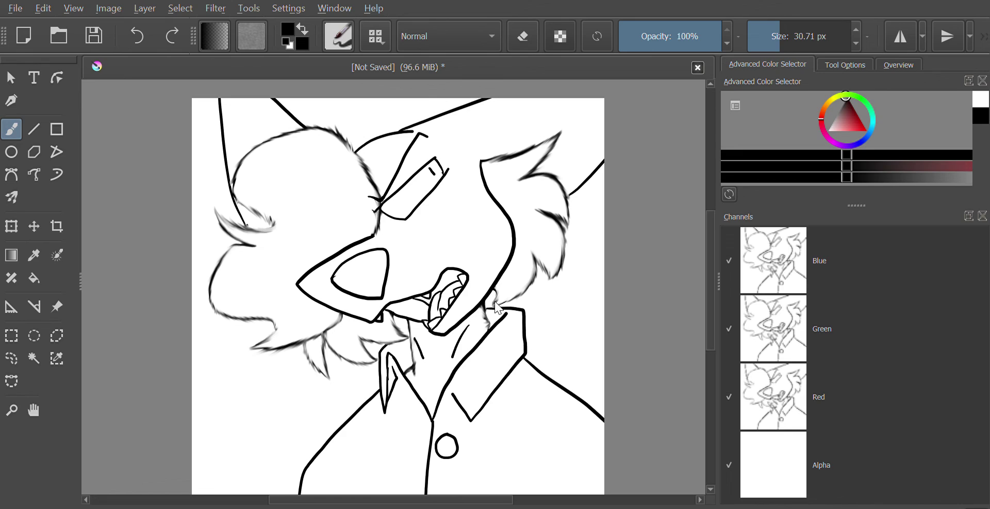
# Sign the artist's name at lower left with a thin 4 px pen, redrawing a misdrawn letter
pyautogui.press('/')
pyautogui.click(135, 355)
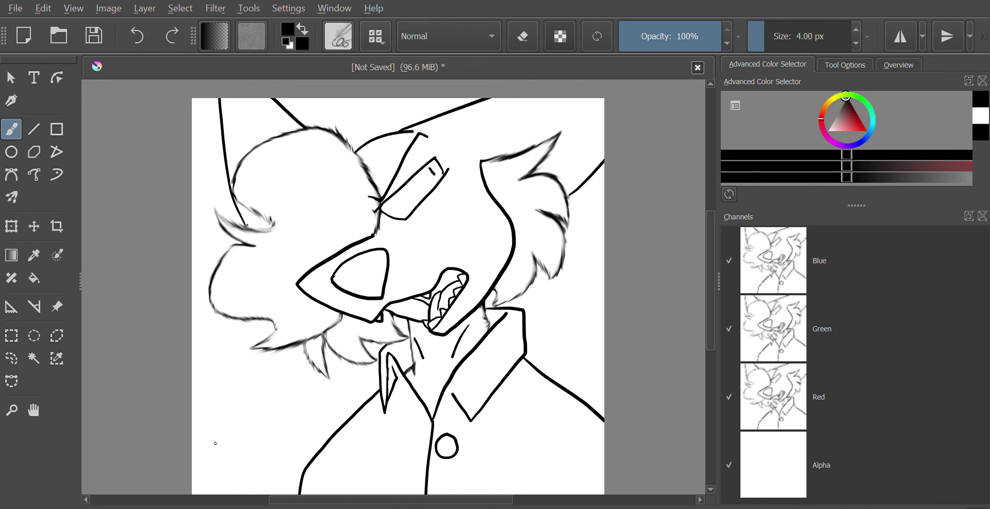
pyautogui.moveTo(215, 443)
pyautogui.mouseDown()
pyautogui.moveTo(228, 379)
pyautogui.moveTo(242, 398)
pyautogui.mouseUp()
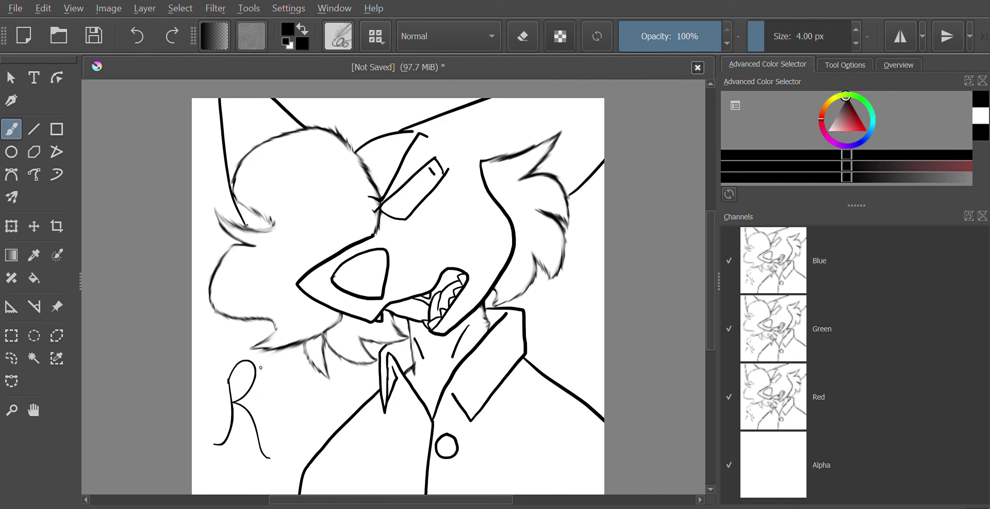
pyautogui.moveTo(261, 367); pyautogui.dragTo(270, 448)
pyautogui.hotkey('ctrl', 'z')
pyautogui.hotkey('ctrl', 'z')
pyautogui.moveTo(291, 387); pyautogui.dragTo(299, 449)
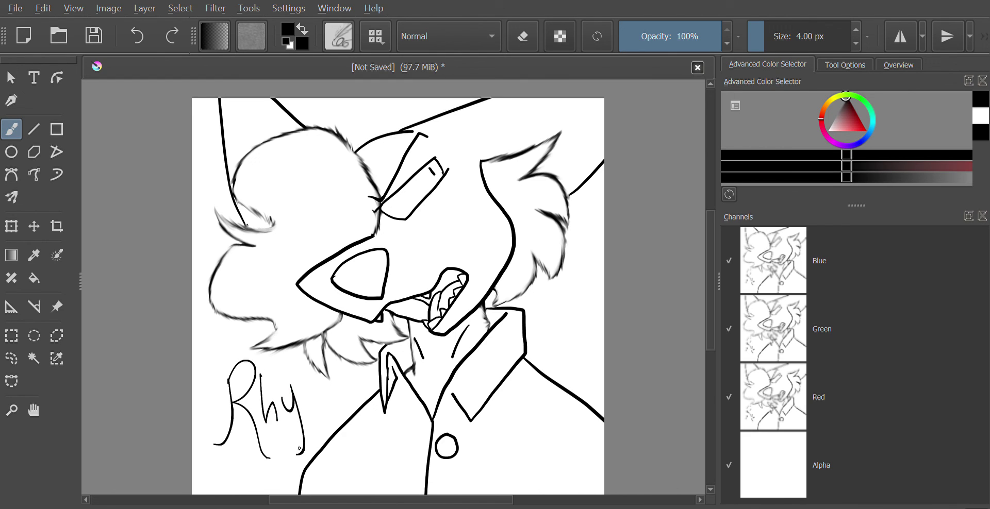
pyautogui.moveTo(304, 386); pyautogui.dragTo(309, 410)
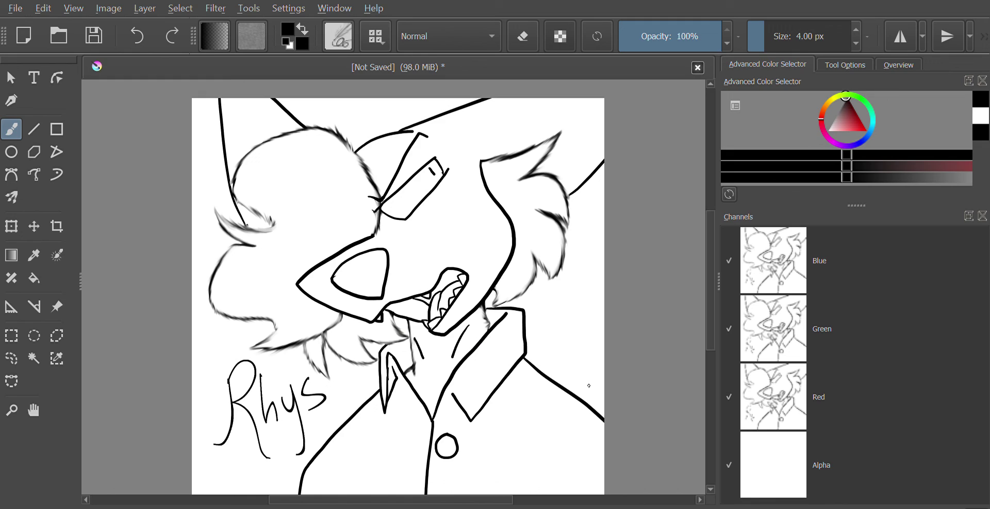